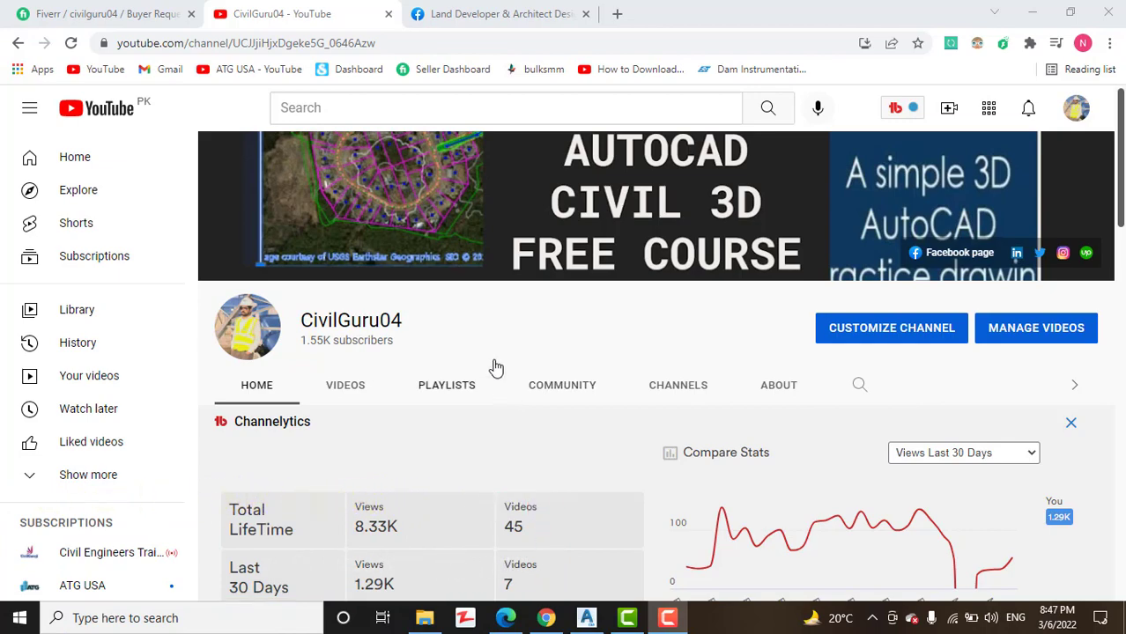
Switch to the Facebook tab with the Land Developer & Architect Designer page and scroll through it
{"action": "left_click", "coordinate": [493, 13]}
{"action": "scroll", "coordinate": [544, 354], "scroll_direction": "down", "scroll_amount": 3}
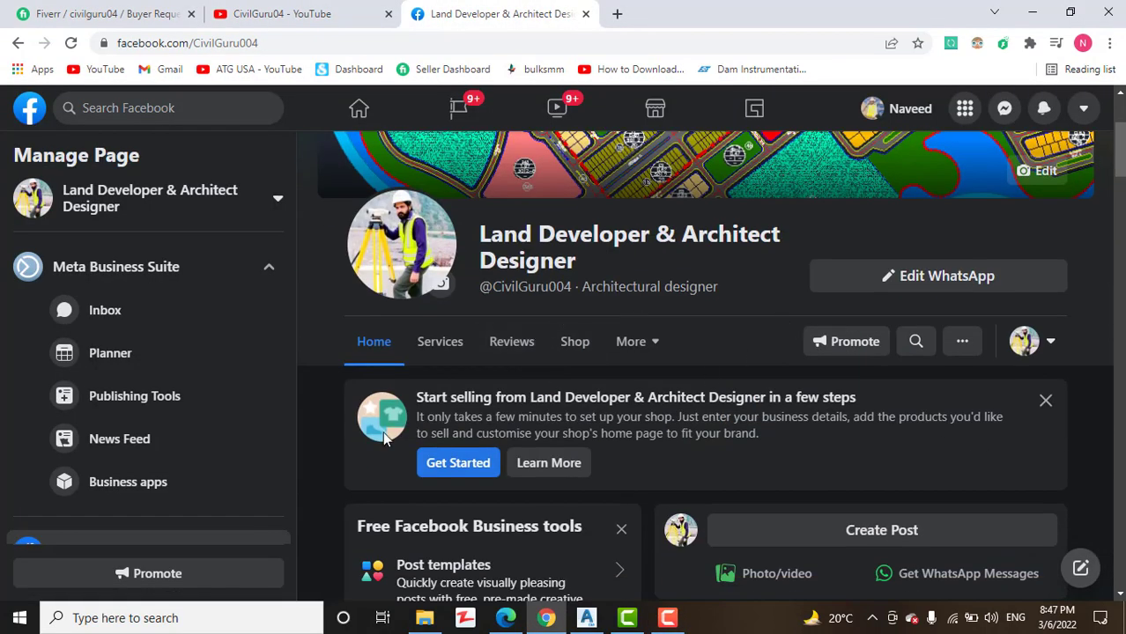
{"action": "scroll", "coordinate": [326, 465], "scroll_direction": "down", "scroll_amount": 1}
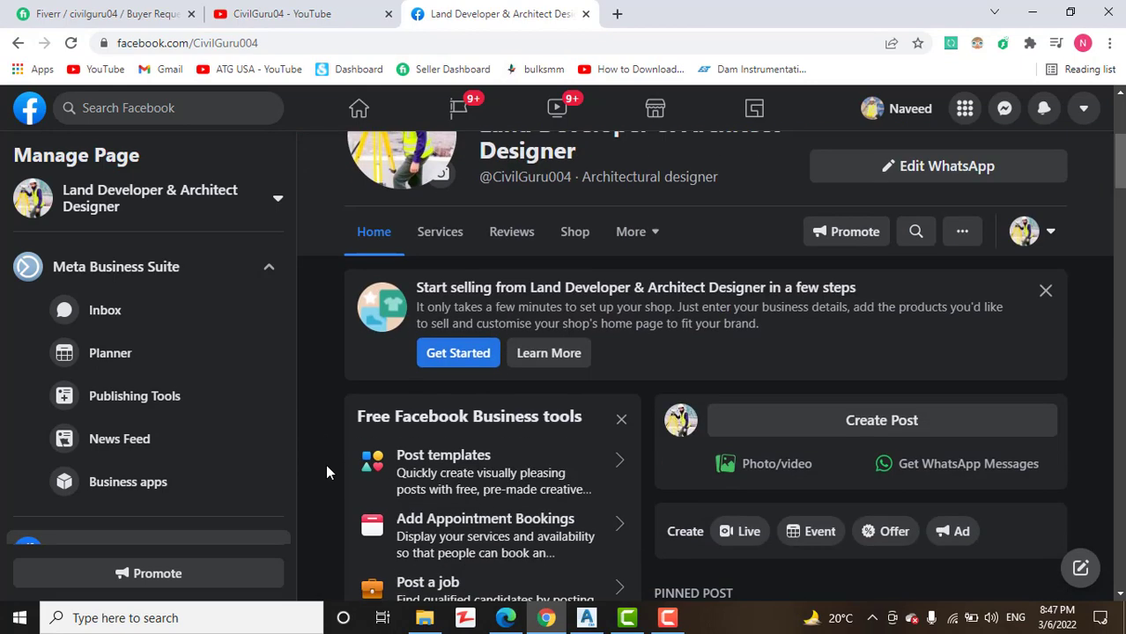
{"action": "scroll", "coordinate": [325, 464], "scroll_direction": "down", "scroll_amount": 1}
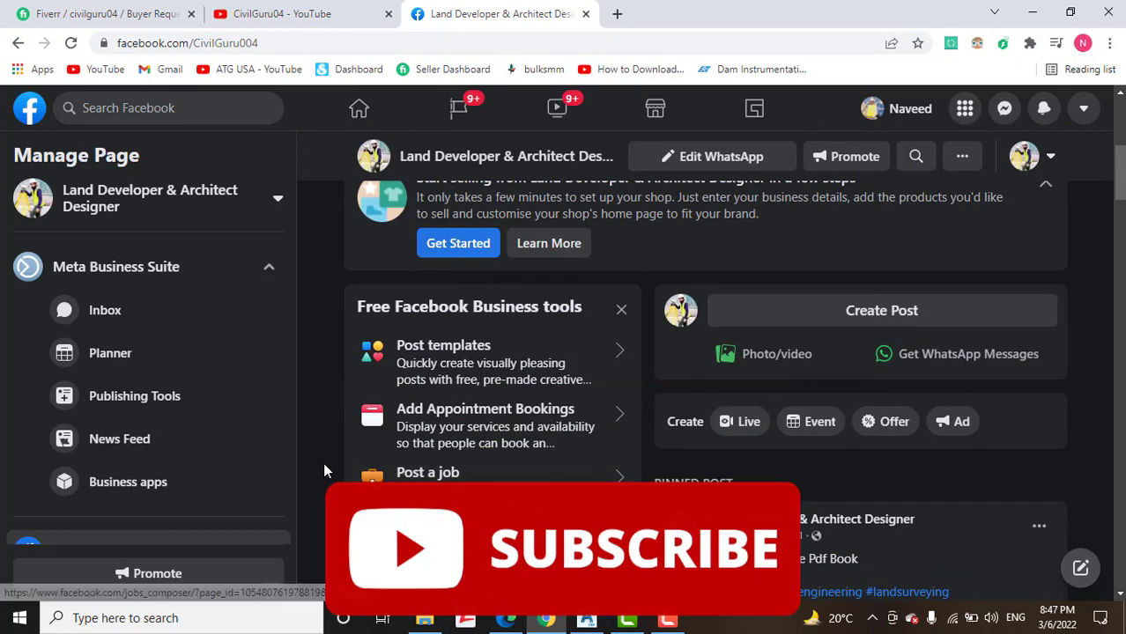
{"action": "scroll", "coordinate": [325, 468], "scroll_direction": "down", "scroll_amount": 1}
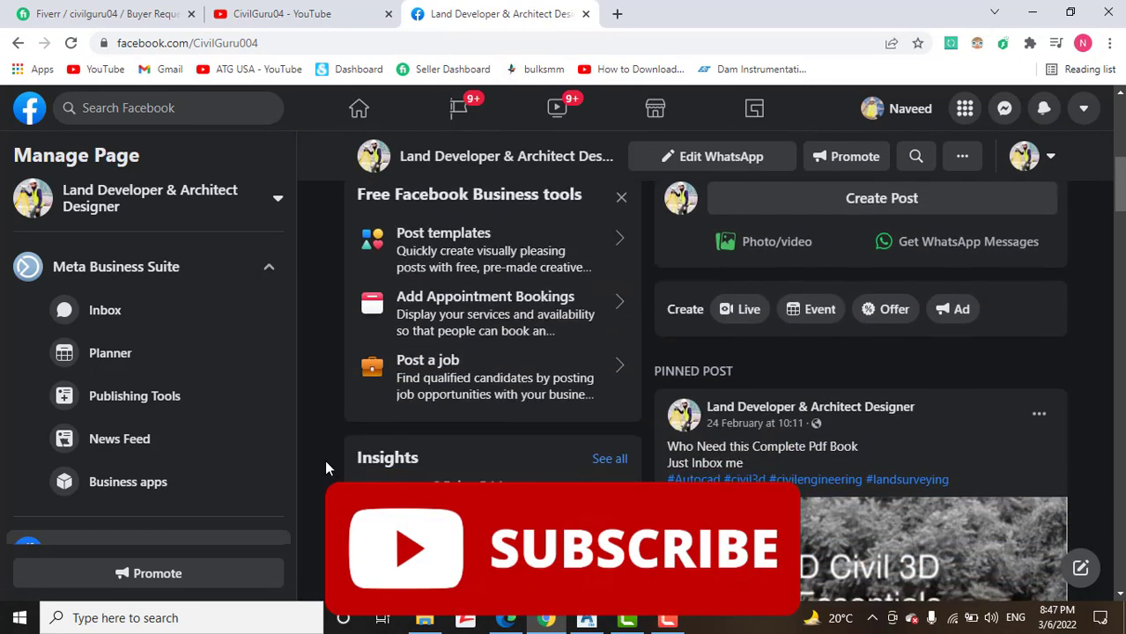
{"action": "scroll", "coordinate": [325, 468], "scroll_direction": "down", "scroll_amount": 1}
{"action": "scroll", "coordinate": [325, 467], "scroll_direction": "up", "scroll_amount": 2}
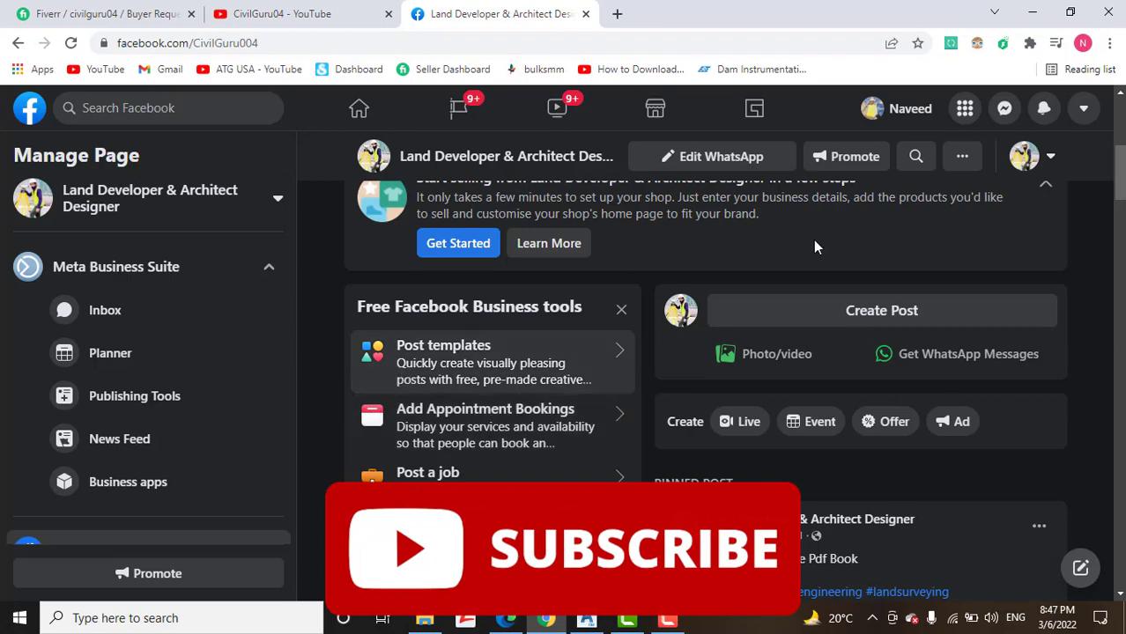
Minimize the browser and restore the Civil 3D window showing the blank Drawing1
{"action": "left_click", "coordinate": [1030, 13]}
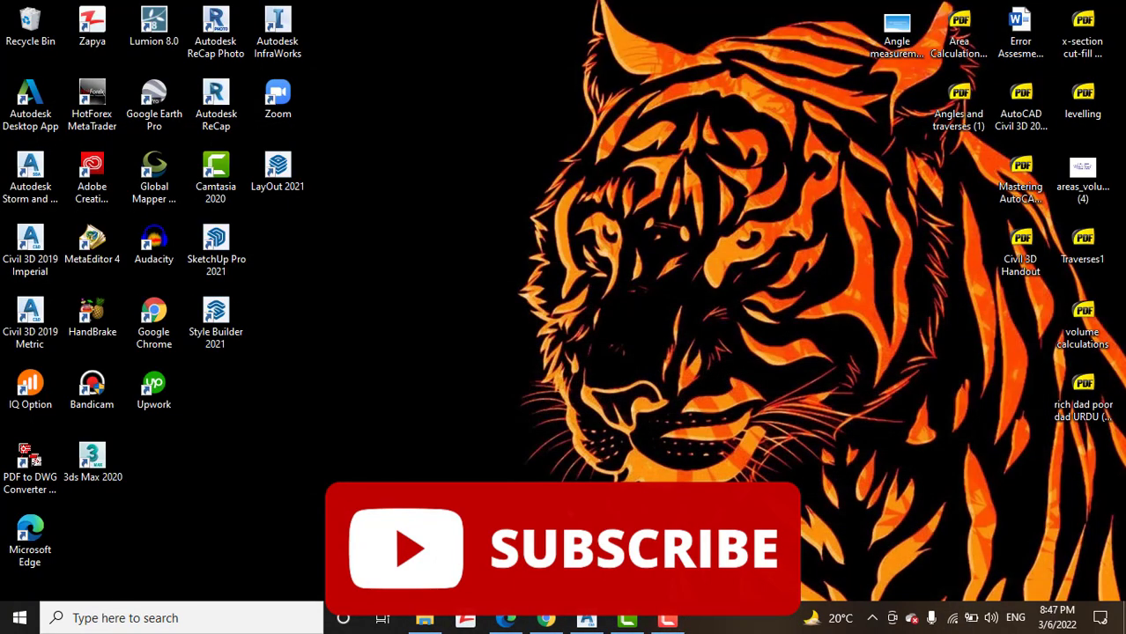
{"action": "left_click", "coordinate": [588, 621]}
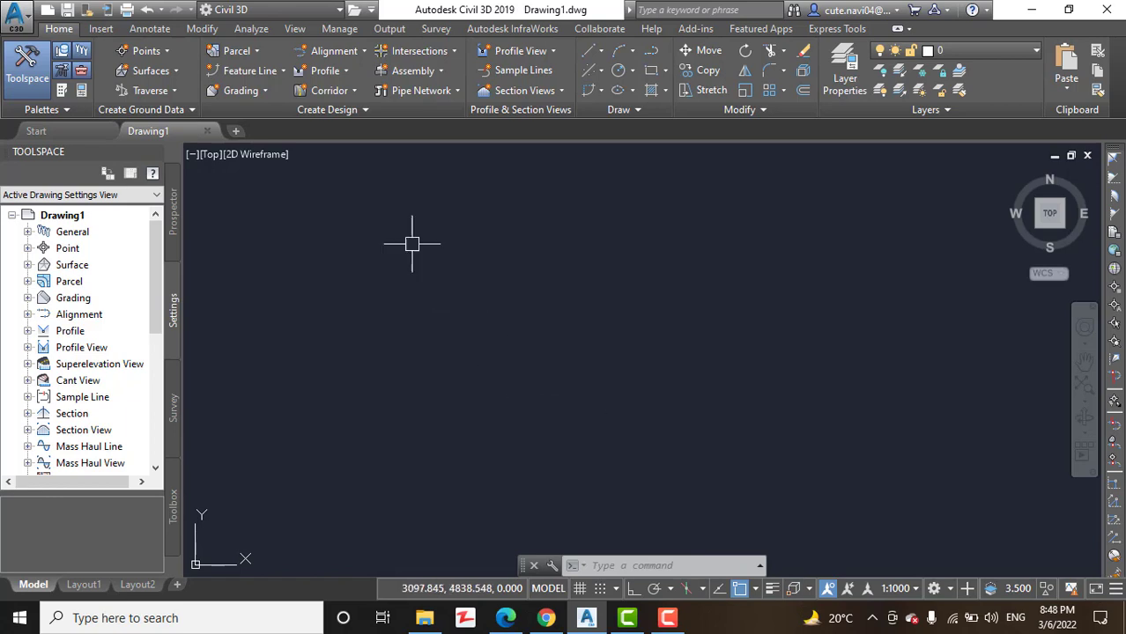
Browse the Alignment creation options, then show the Points > Create Points – Miscellaneous submenu
{"action": "left_click", "coordinate": [336, 53]}
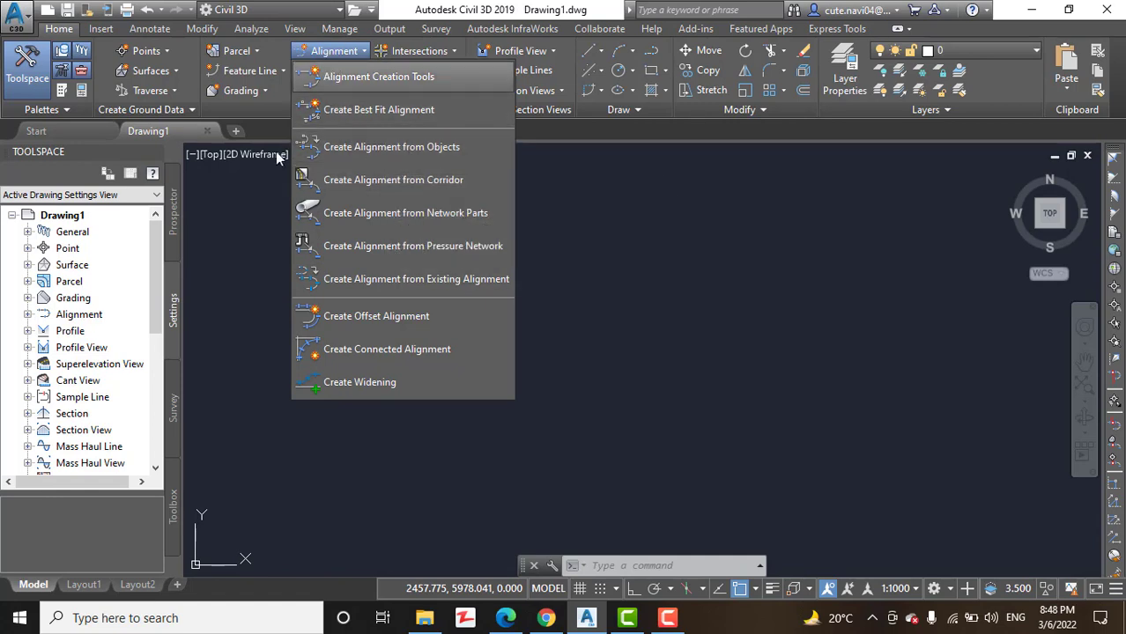
{"action": "left_click", "coordinate": [226, 239]}
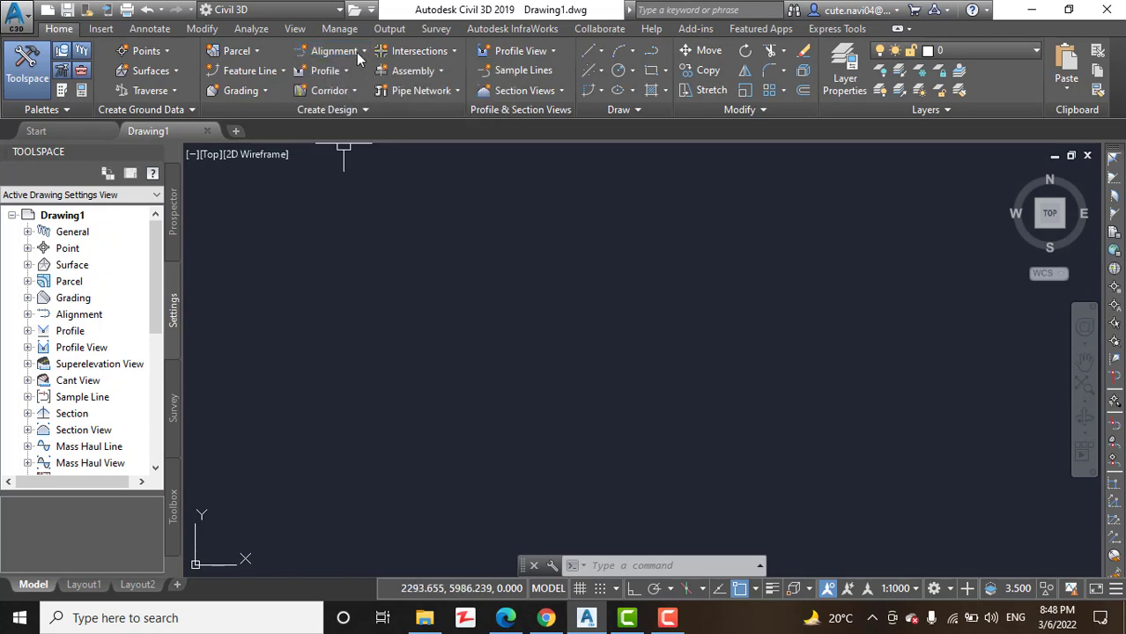
{"action": "left_click", "coordinate": [357, 53]}
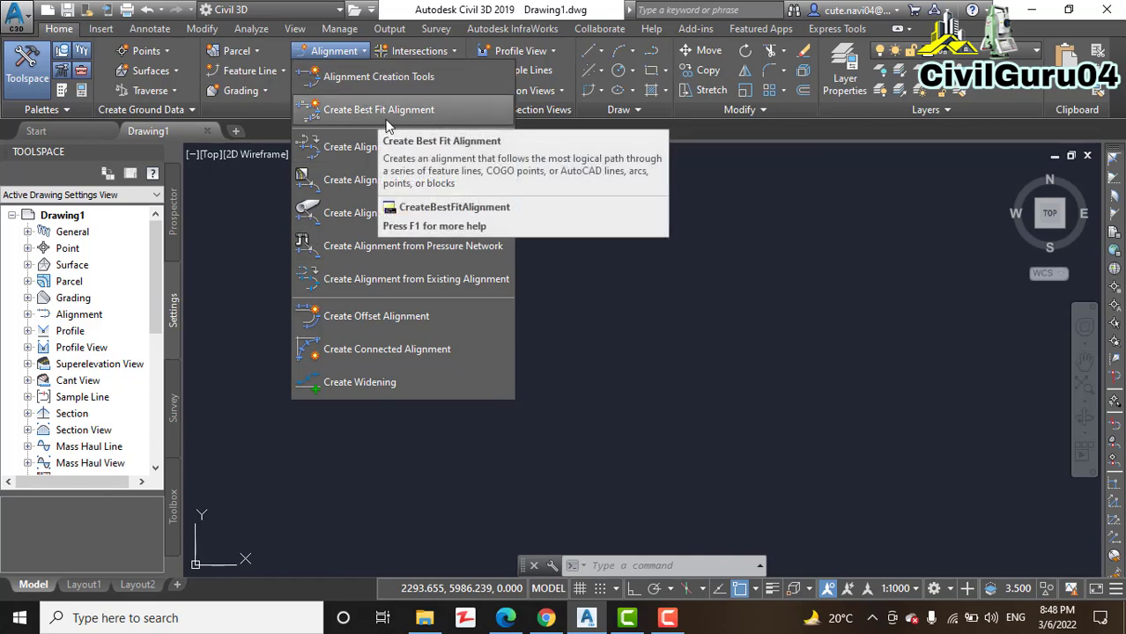
{"action": "left_click", "coordinate": [613, 373]}
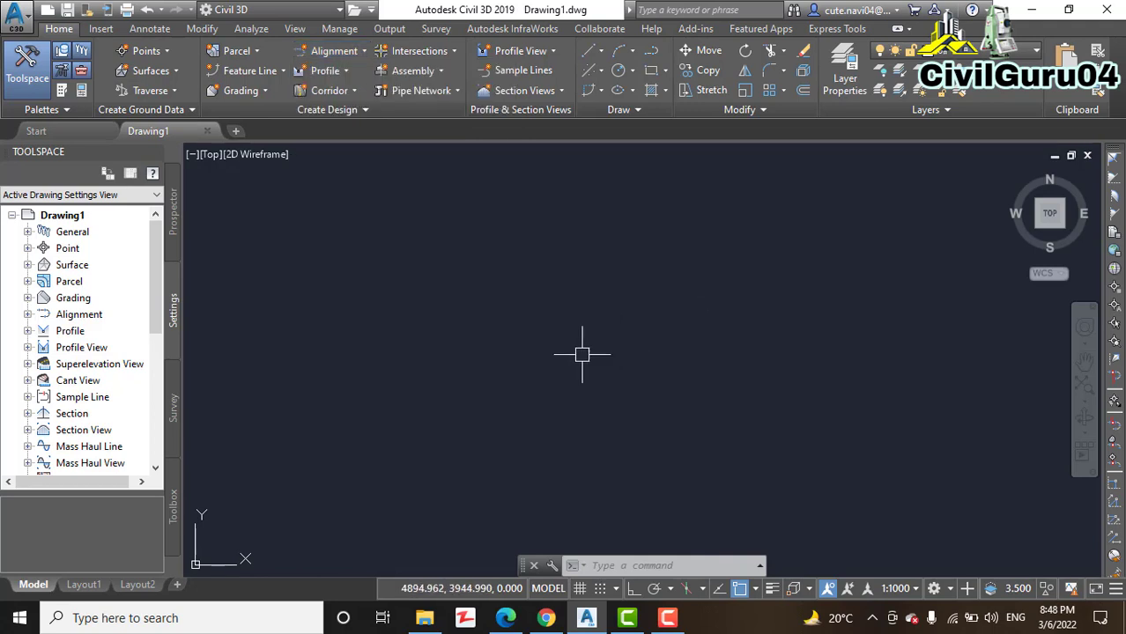
{"action": "left_click", "coordinate": [148, 51]}
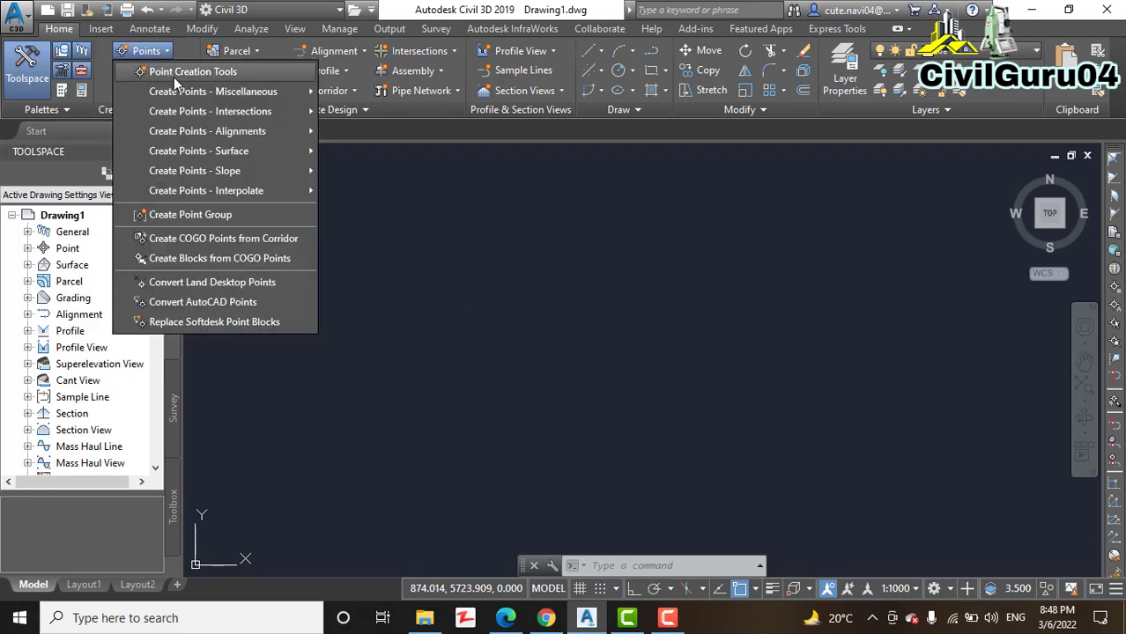
{"action": "mouse_move", "coordinate": [188, 92]}
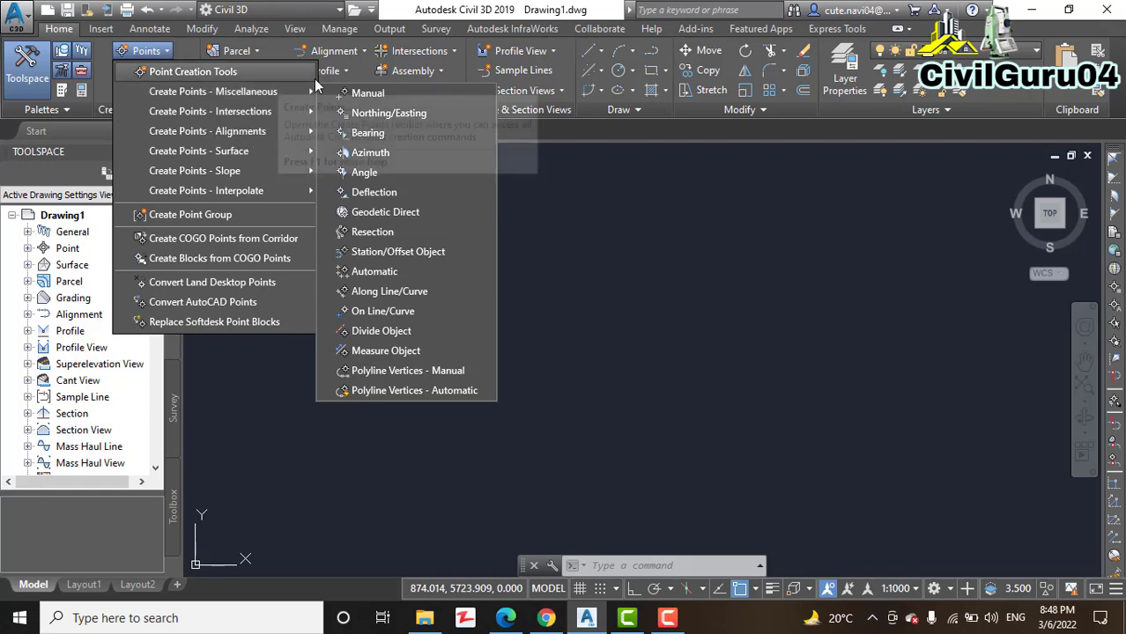
Manually place six scattered points, accepting default description and elevation for each
{"action": "left_click", "coordinate": [383, 97]}
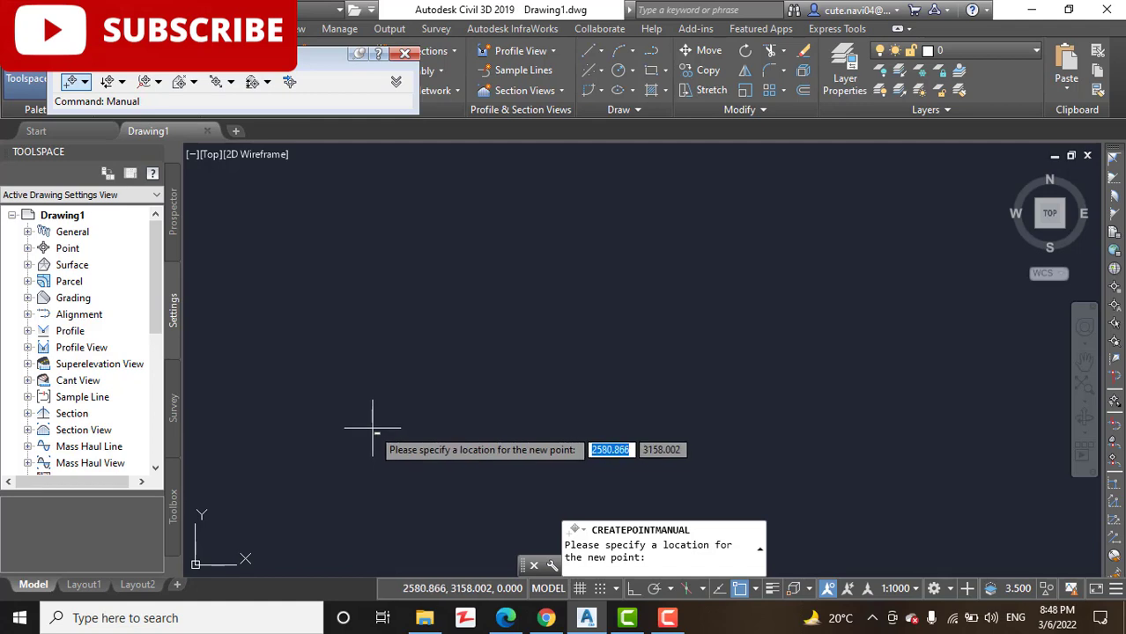
{"action": "left_click", "coordinate": [372, 429]}
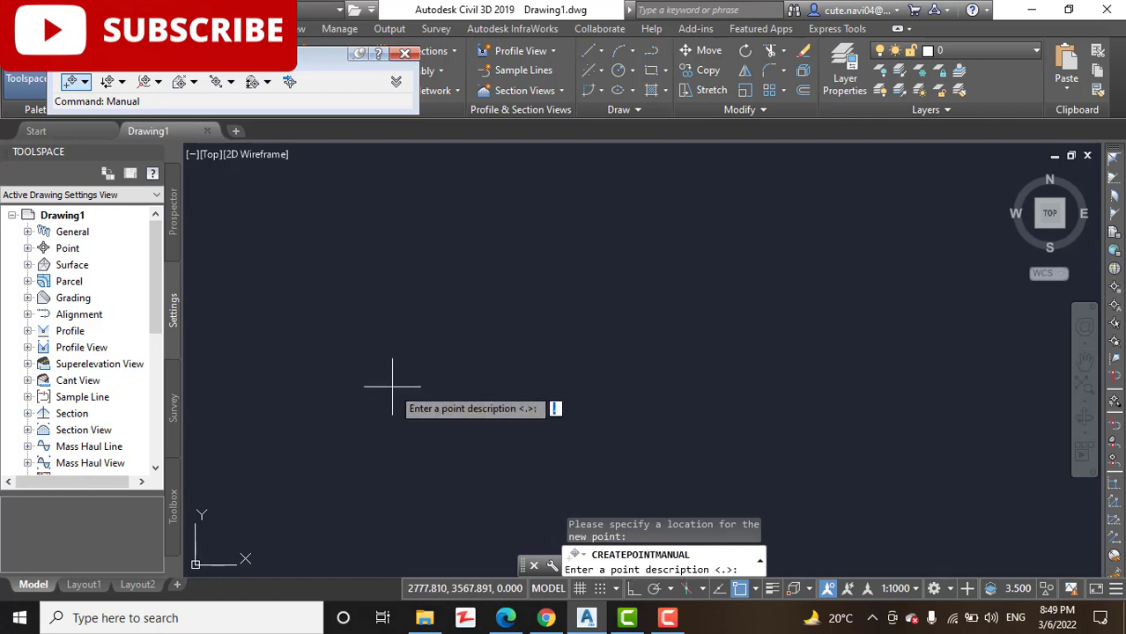
{"action": "key", "text": "Return"}
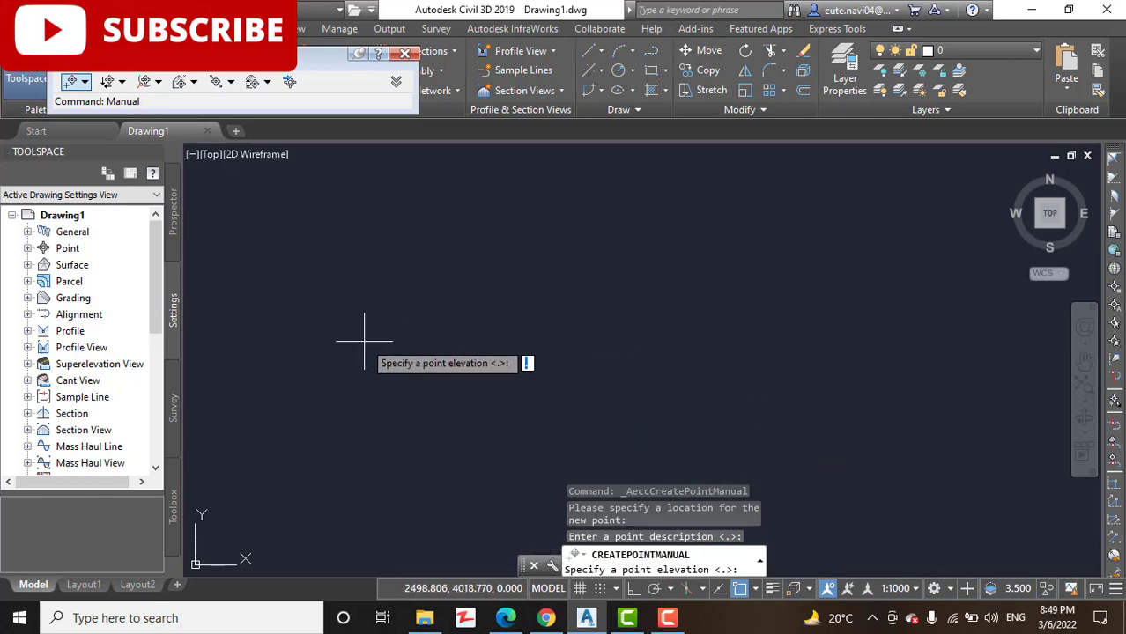
{"action": "key", "text": "Return"}
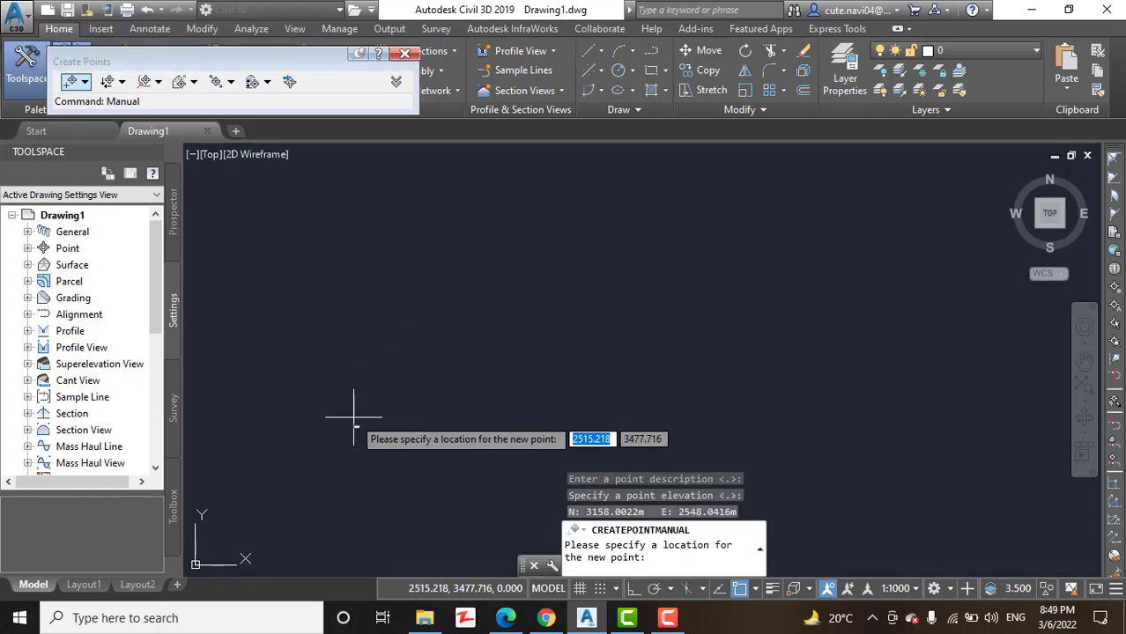
{"action": "scroll", "coordinate": [384, 390], "scroll_direction": "up", "scroll_amount": 5}
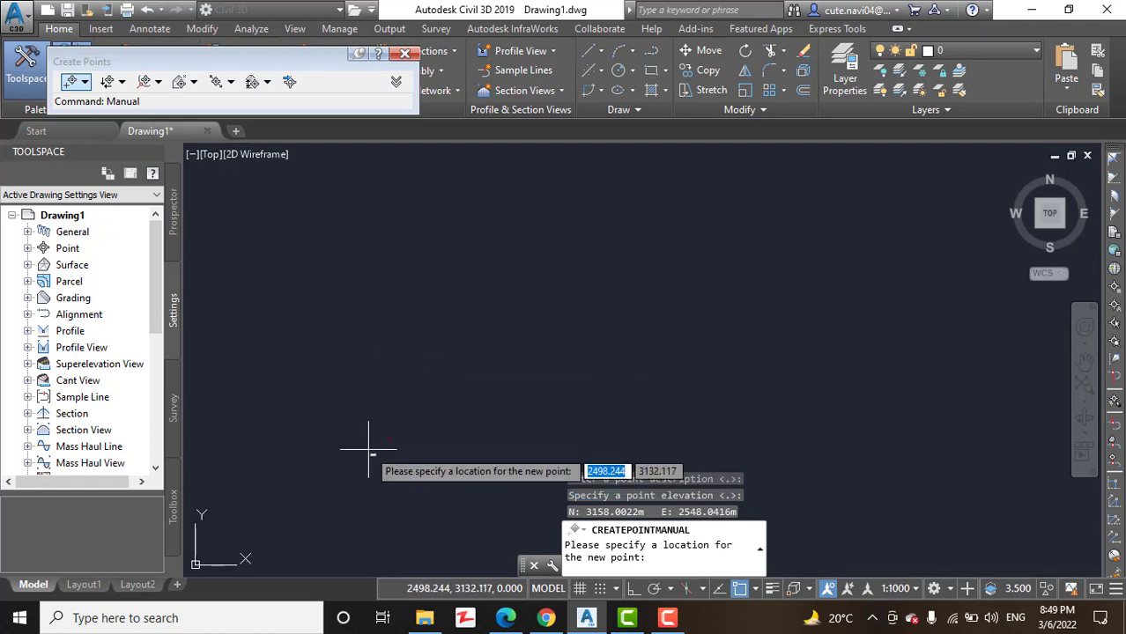
{"action": "left_click", "coordinate": [465, 394]}
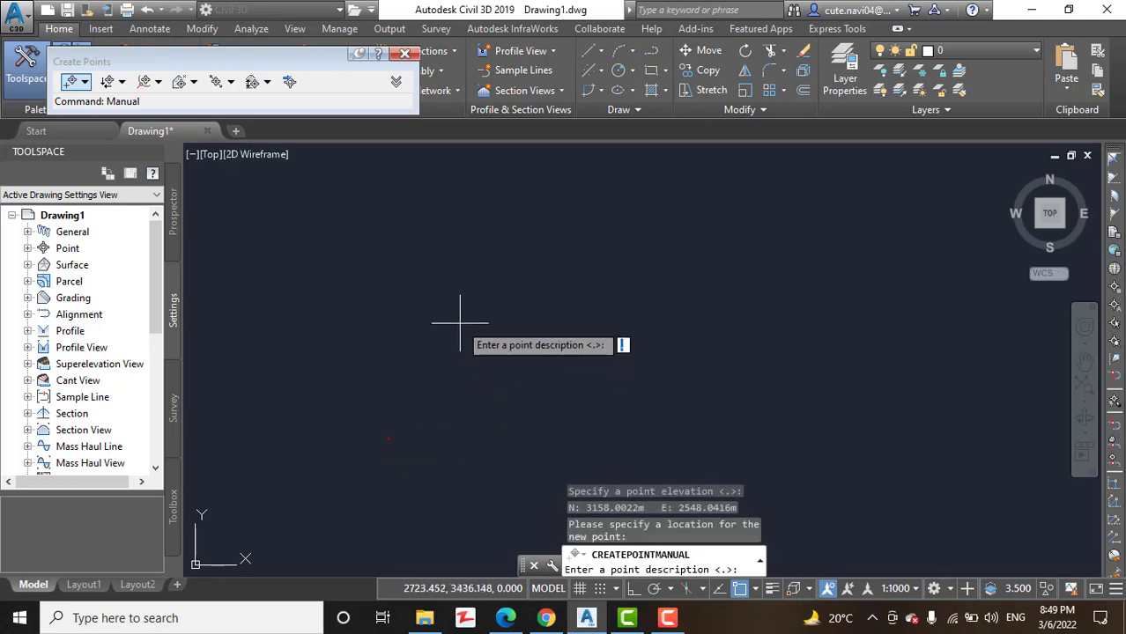
{"action": "key", "text": "Return"}
{"action": "key", "text": "Return"}
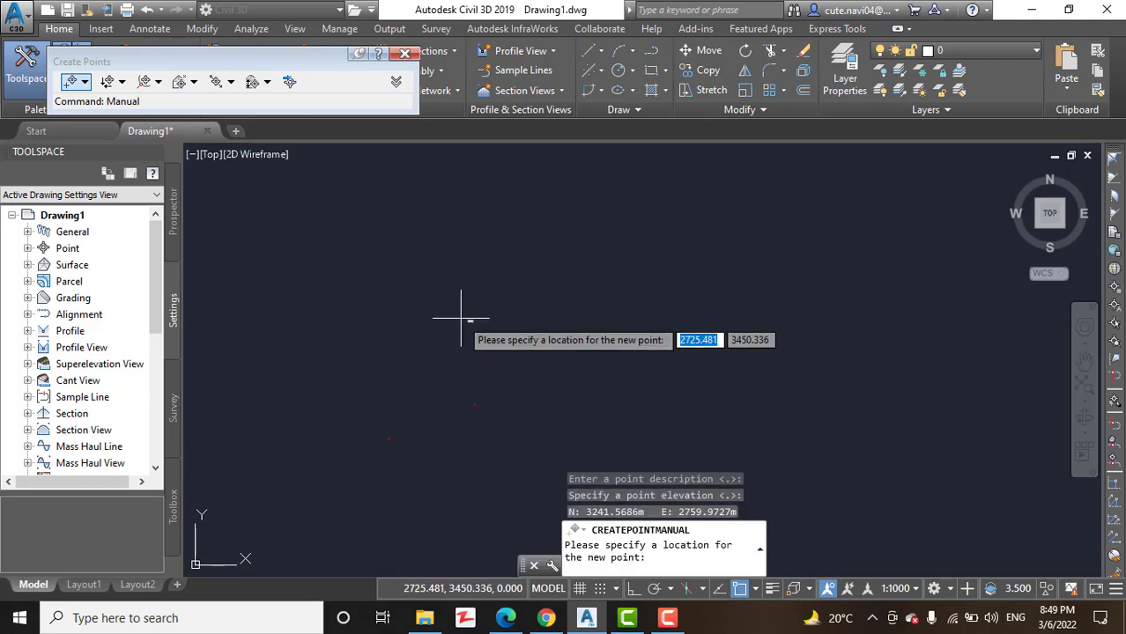
{"action": "left_click", "coordinate": [505, 307]}
{"action": "key", "text": "Return"}
{"action": "key", "text": "Return"}
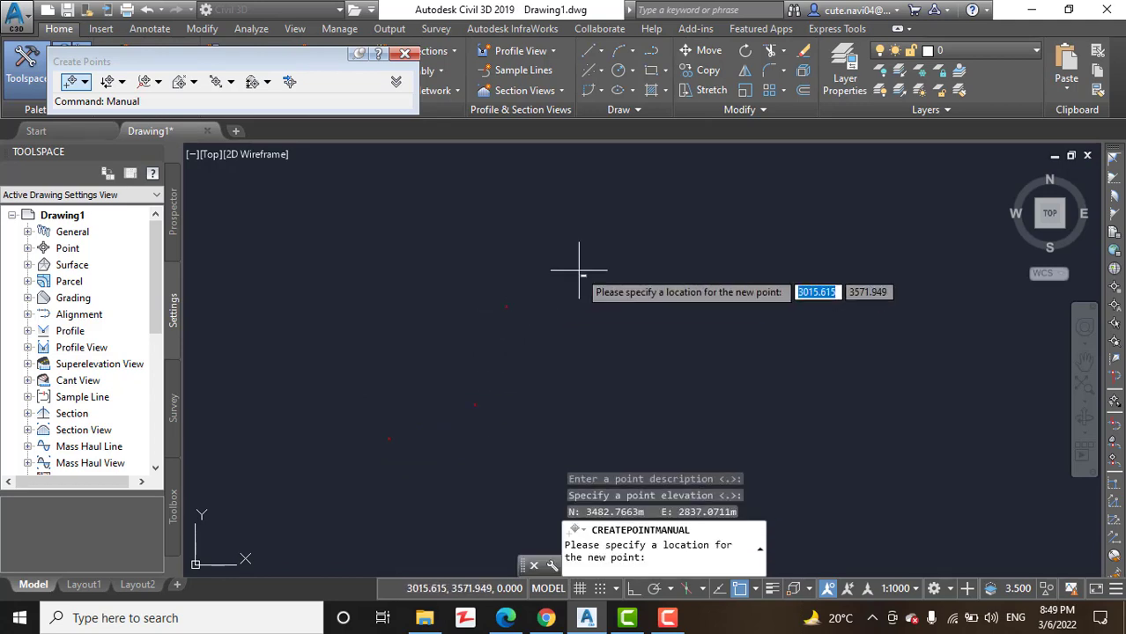
{"action": "middle_click_drag", "start_coordinate": [578, 272], "coordinate": [526, 350]}
{"action": "left_click", "coordinate": [545, 298]}
{"action": "key", "text": "Return"}
{"action": "key", "text": "Return"}
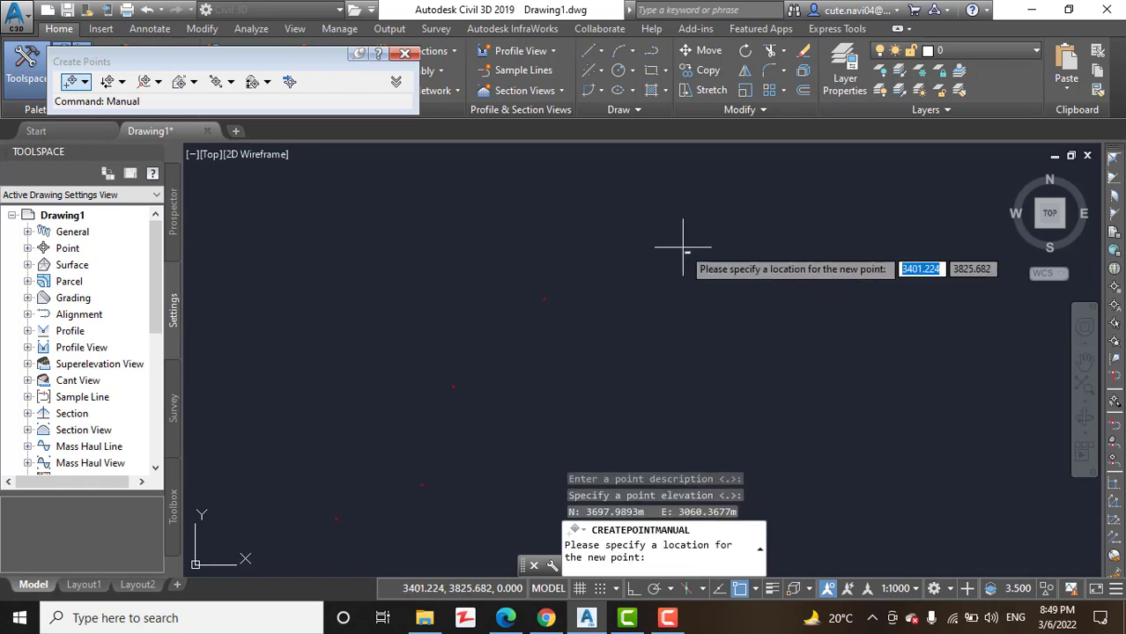
{"action": "left_click", "coordinate": [682, 248]}
{"action": "key", "text": "Return"}
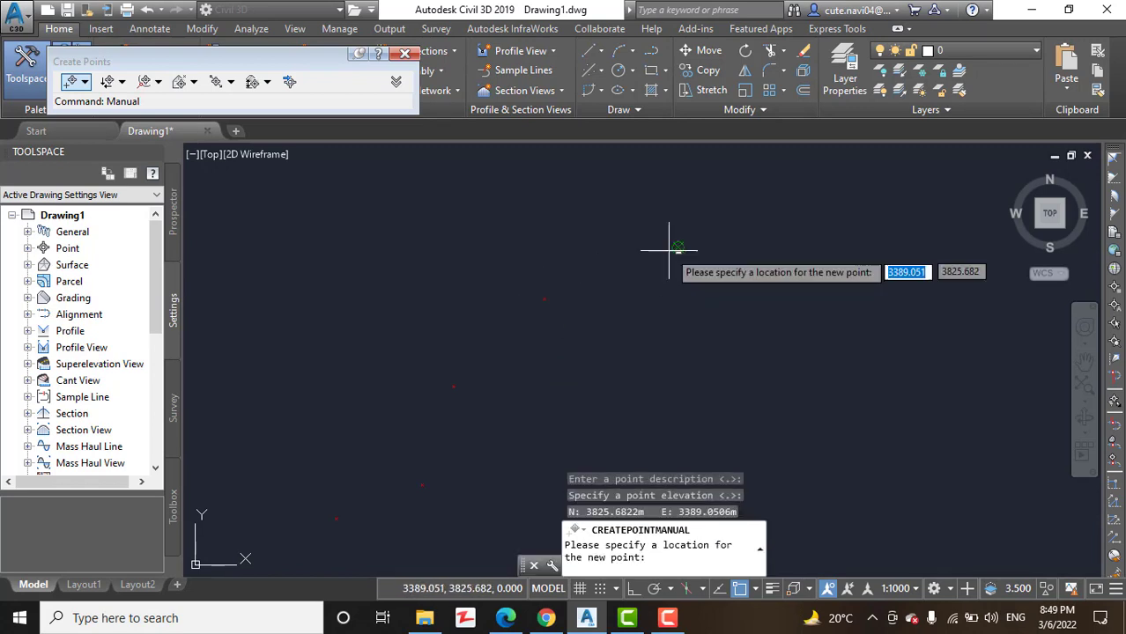
{"action": "middle_click_drag", "start_coordinate": [660, 259], "coordinate": [580, 317]}
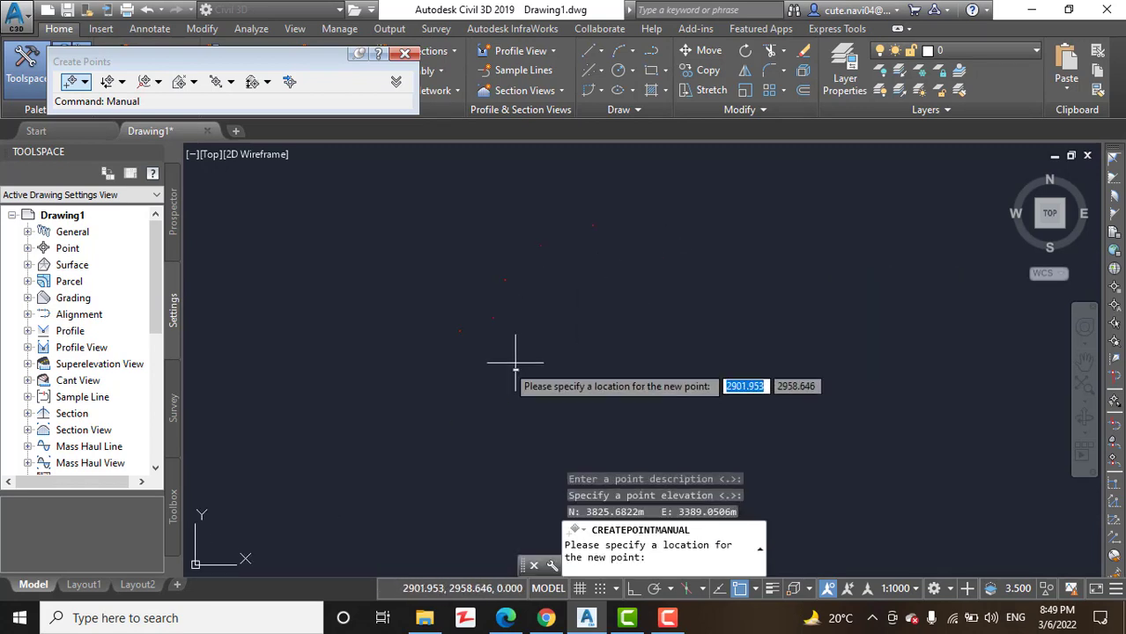
{"action": "left_click", "coordinate": [465, 432]}
{"action": "key", "text": "Return"}
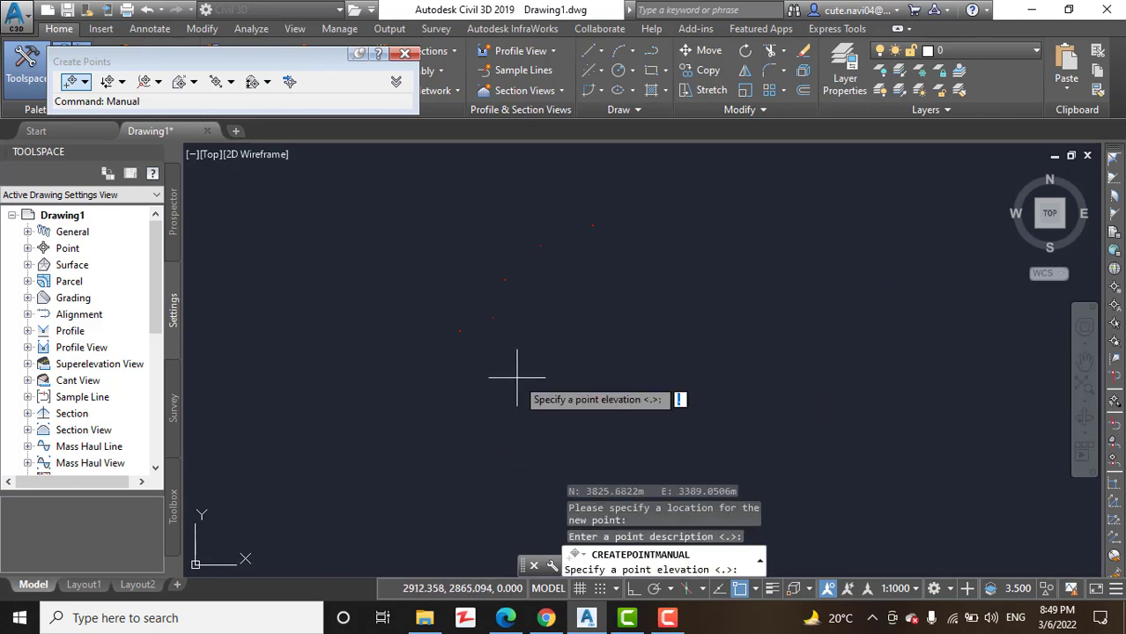
{"action": "key", "text": "Return"}
{"action": "key", "text": "Escape"}
Add four more points running toward the upper right, then end point placement
{"action": "key", "text": "Return"}
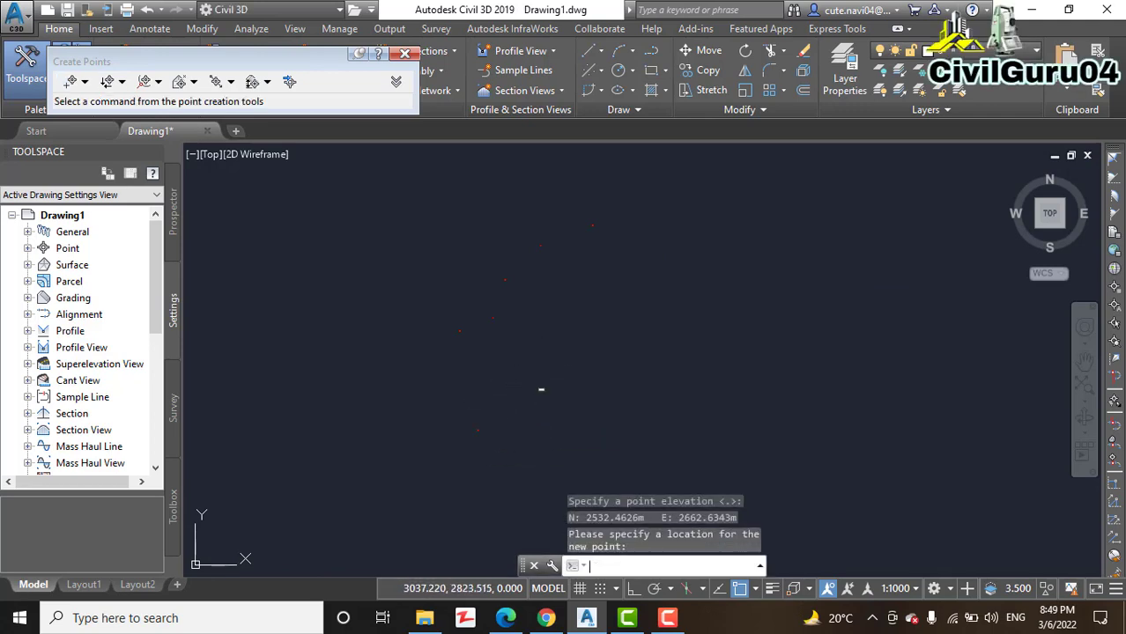
{"action": "left_click", "coordinate": [536, 384]}
{"action": "key", "text": "Return"}
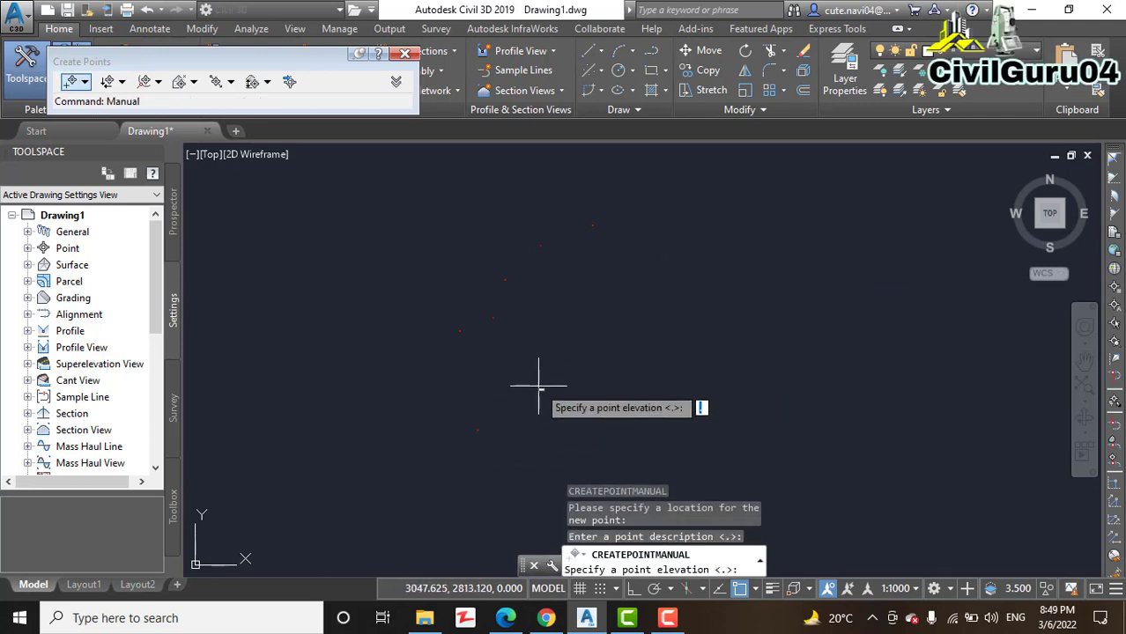
{"action": "key", "text": "Return"}
{"action": "left_click", "coordinate": [591, 345]}
{"action": "key", "text": "Return"}
{"action": "key", "text": "Return"}
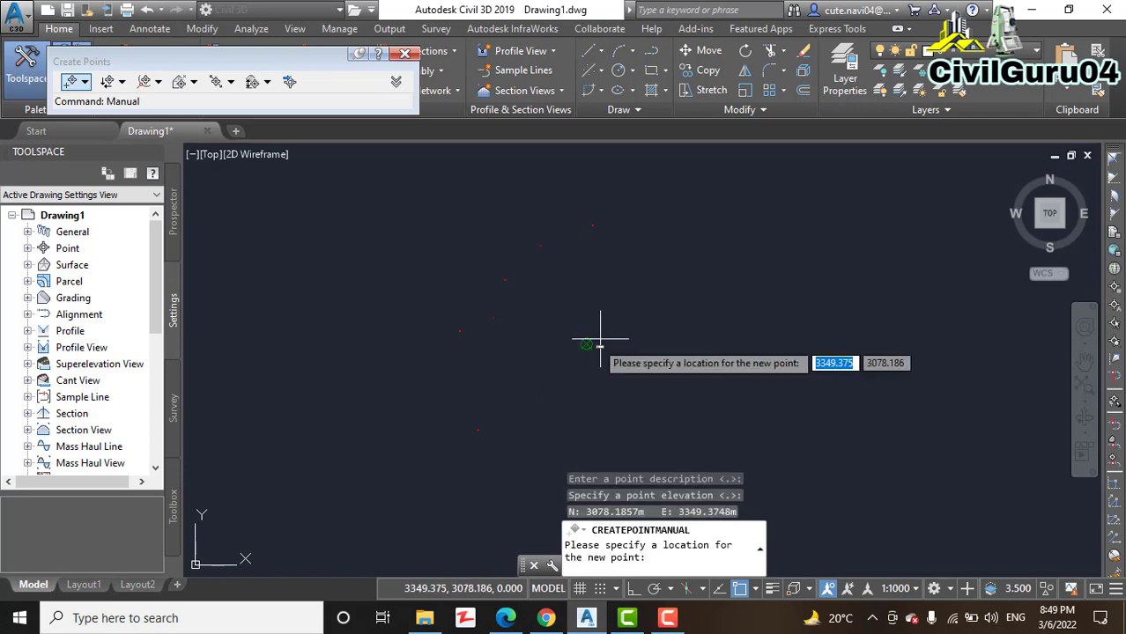
{"action": "left_click", "coordinate": [617, 306]}
{"action": "key", "text": "Return"}
{"action": "key", "text": "Return"}
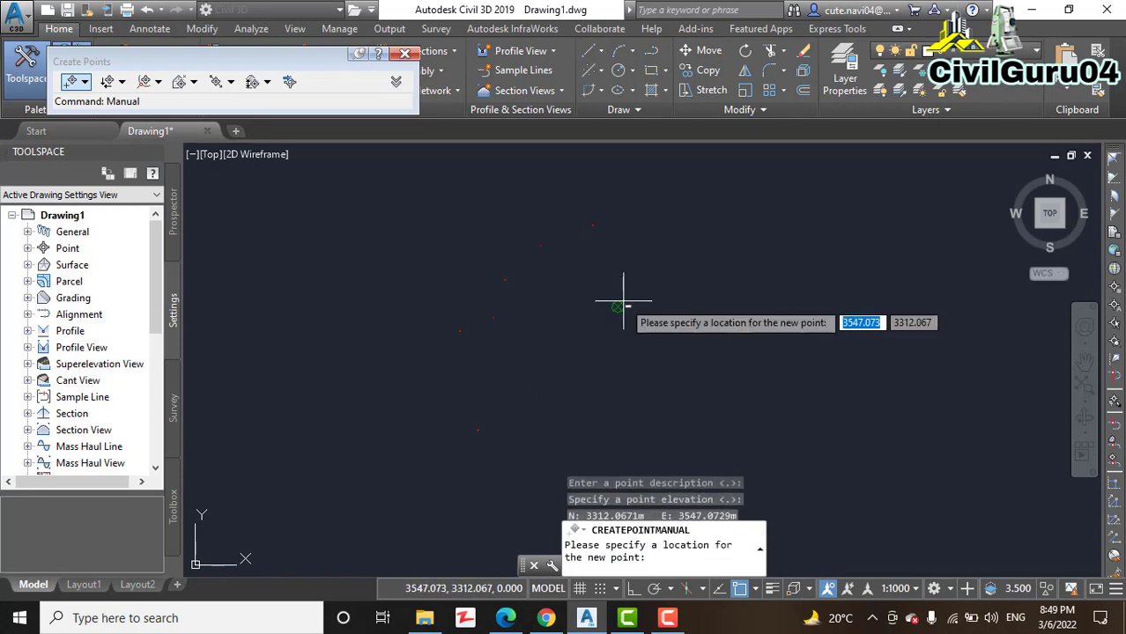
{"action": "left_click", "coordinate": [639, 231]}
{"action": "key", "text": "Return"}
{"action": "key", "text": "Return"}
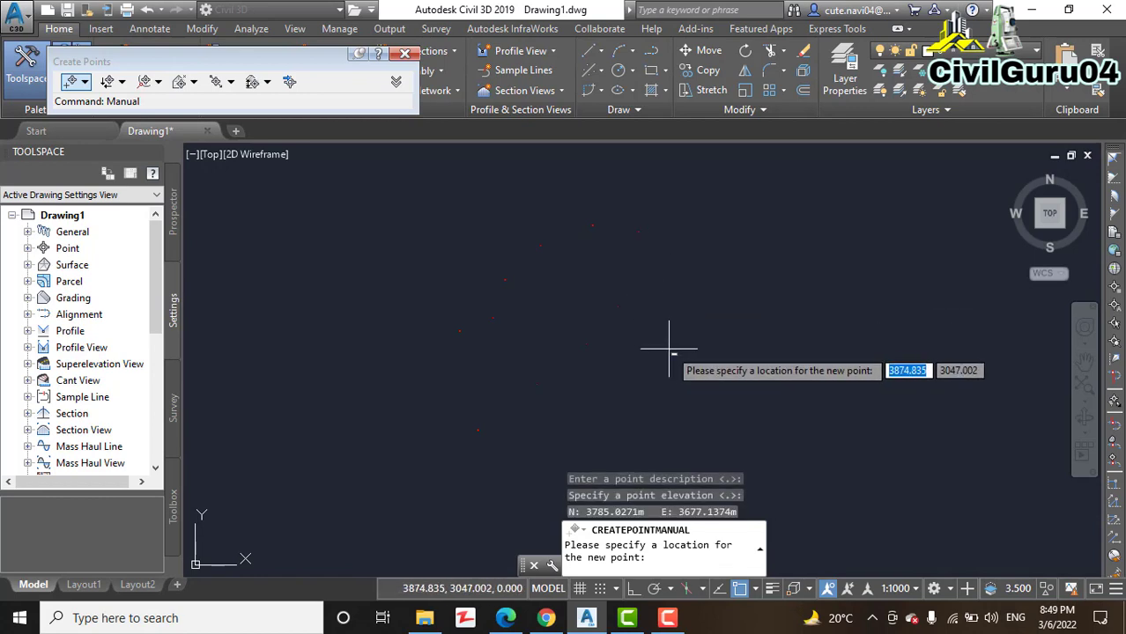
{"action": "key", "text": "Escape"}
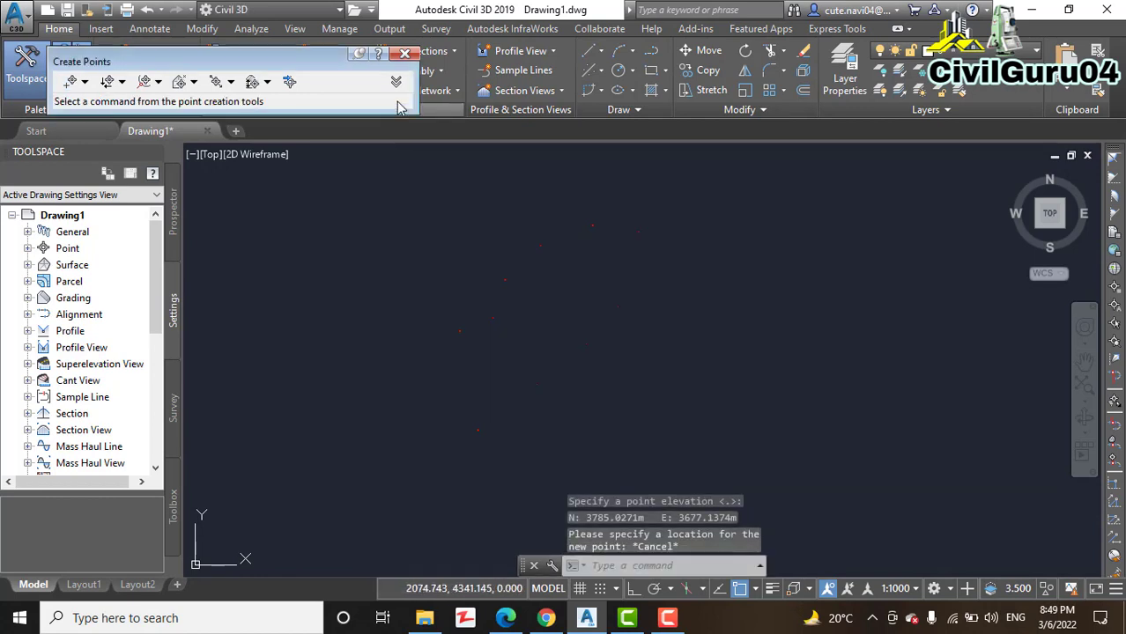
Close the point creation toolbar and frame the scattered points in view
{"action": "left_click", "coordinate": [404, 54]}
{"action": "middle_click_drag", "start_coordinate": [549, 280], "coordinate": [513, 317]}
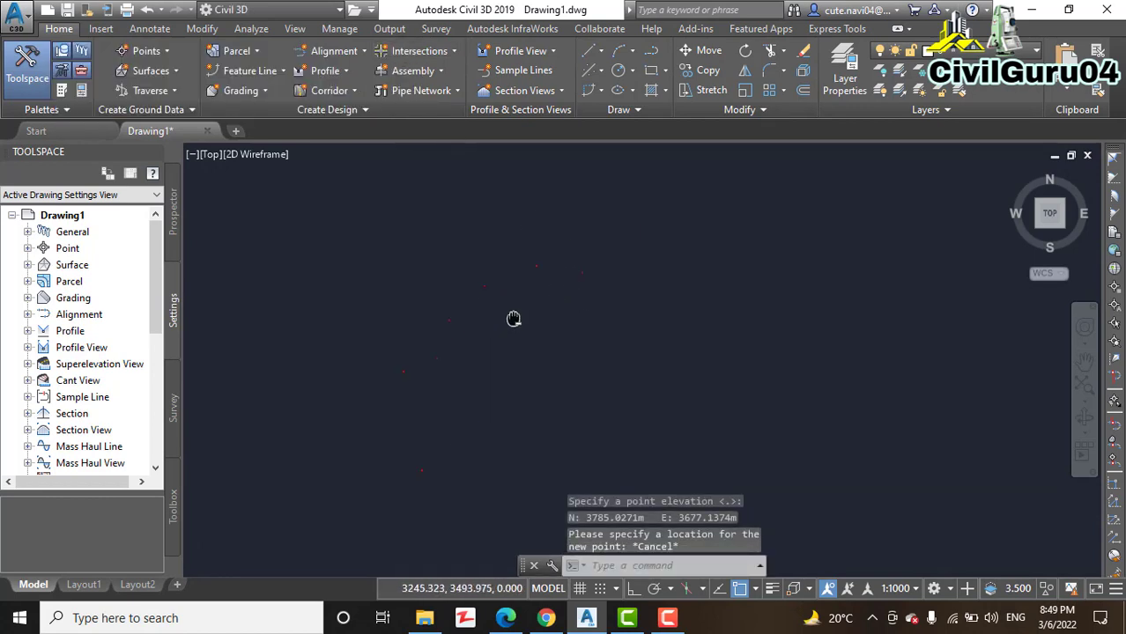
{"action": "mouse_move", "coordinate": [511, 376]}
{"action": "middle_mouse_down"}
{"action": "mouse_move", "coordinate": [553, 369]}
{"action": "mouse_move", "coordinate": [515, 419]}
{"action": "middle_mouse_up"}
{"action": "scroll", "coordinate": [508, 414], "scroll_direction": "up", "scroll_amount": 2}
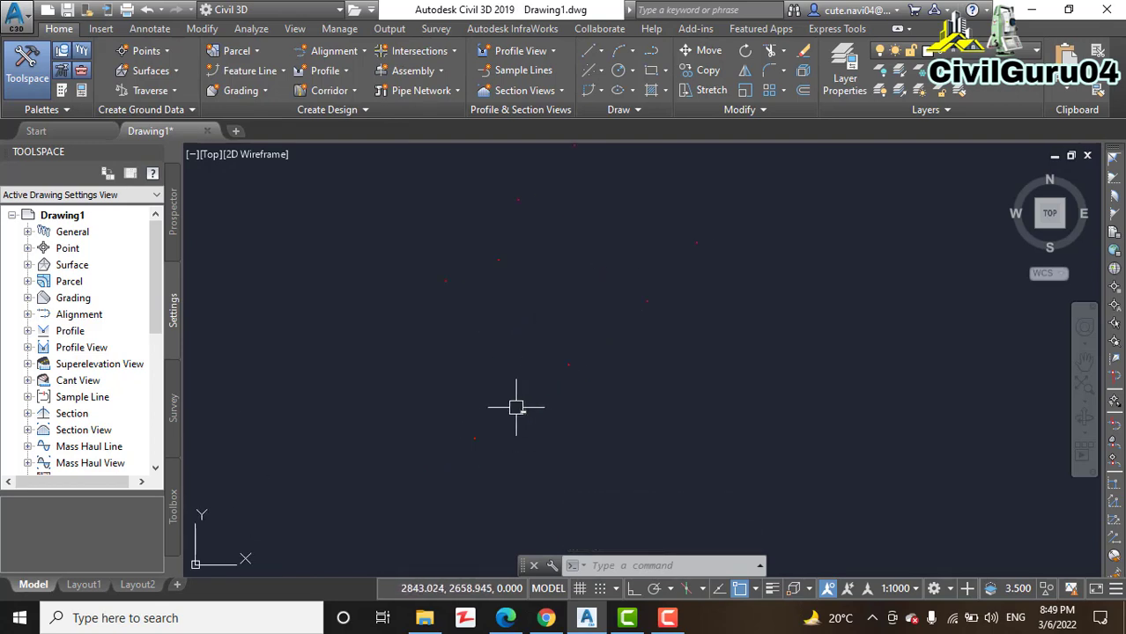
{"action": "middle_click_drag", "start_coordinate": [488, 411], "coordinate": [486, 440]}
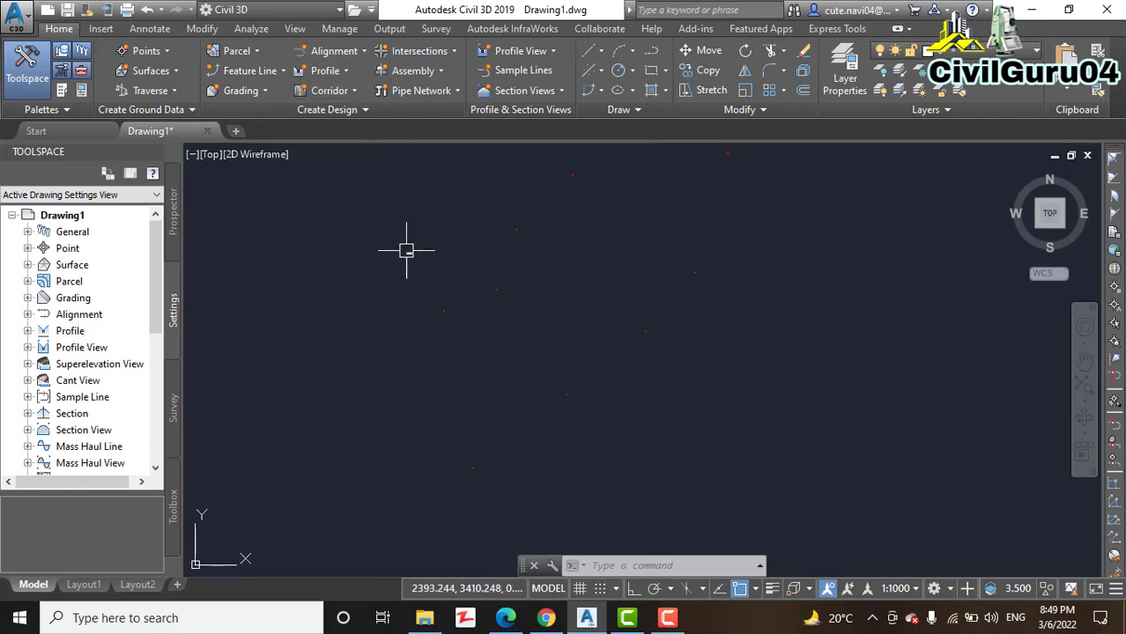
{"action": "middle_click_drag", "start_coordinate": [391, 272], "coordinate": [380, 312]}
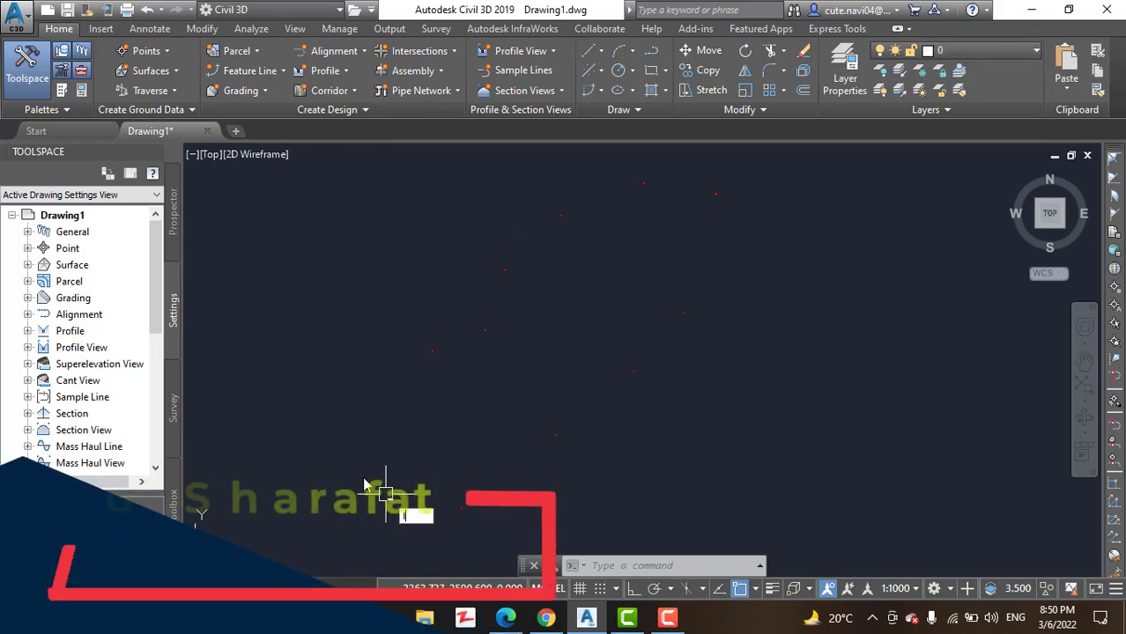
Draw a line with L from the lower left to the upper-right points and select it
{"action": "type", "text": "l"}
{"action": "key", "text": "Return"}
{"action": "left_click", "coordinate": [361, 509]}
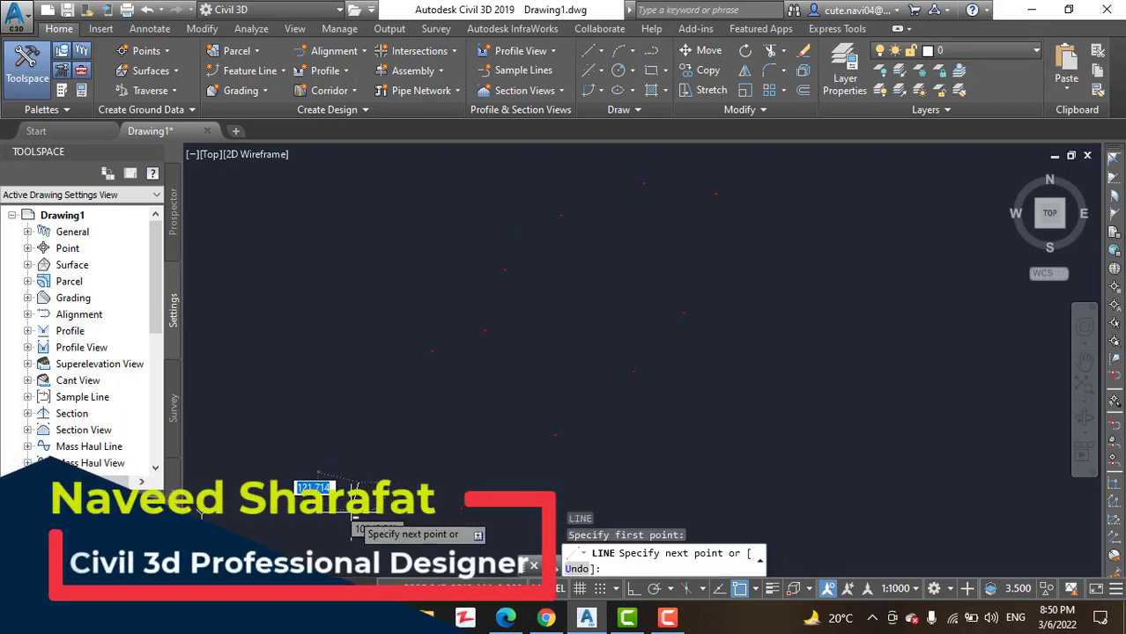
{"action": "left_click", "coordinate": [638, 257]}
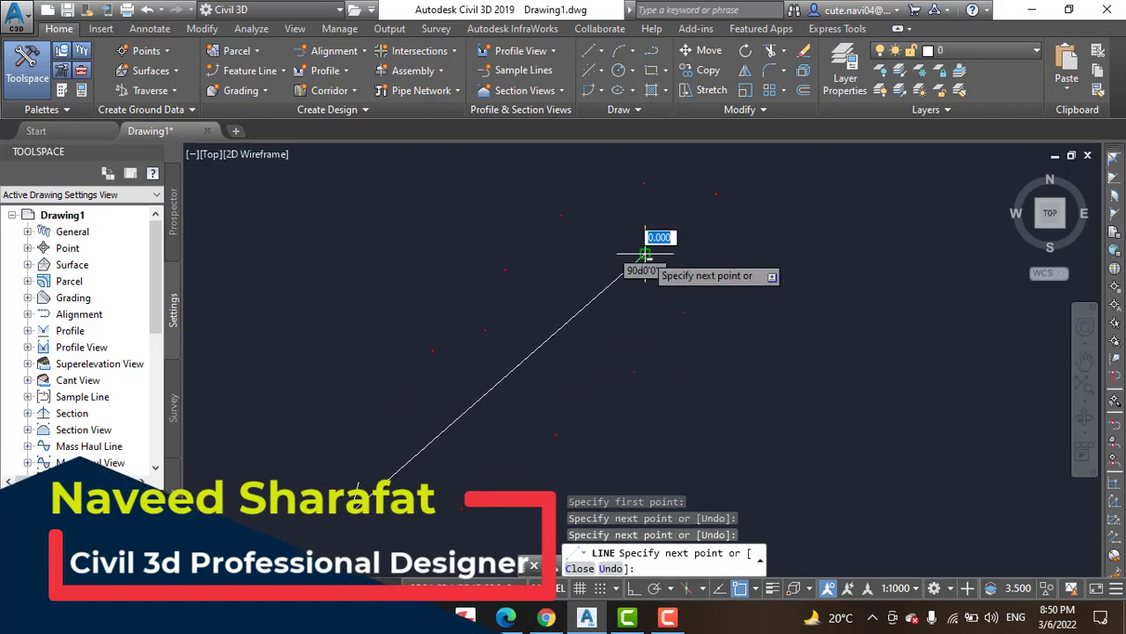
{"action": "key", "text": "Escape"}
{"action": "left_click", "coordinate": [597, 292]}
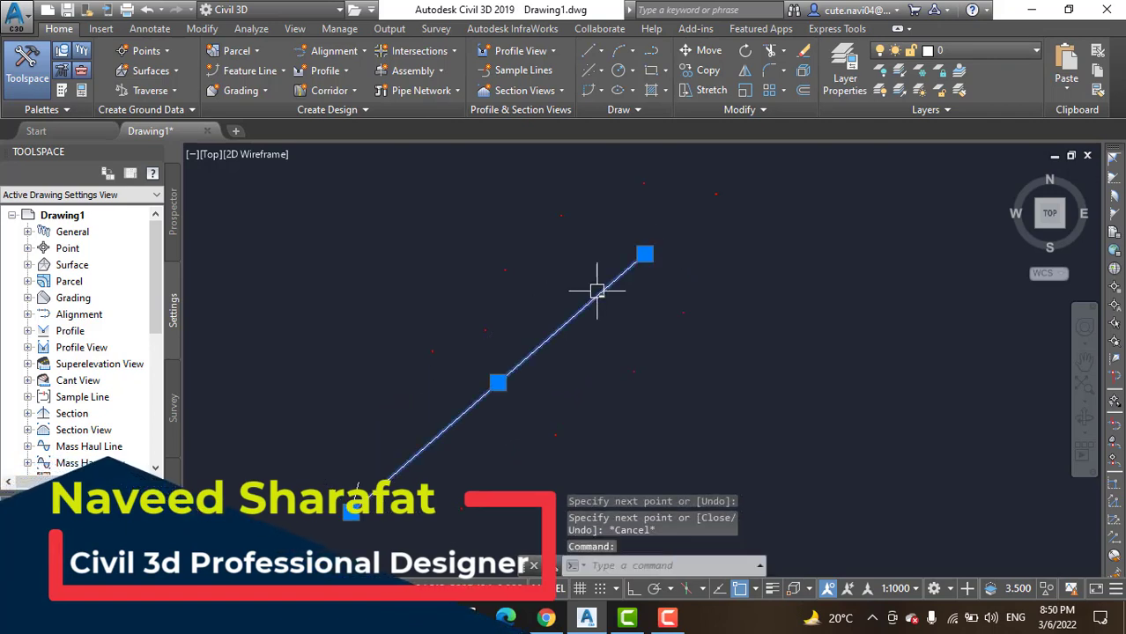
{"action": "left_click", "coordinate": [387, 520]}
Erase the trial line and open Create Best Fit Alignment with its Input type list showing
{"action": "left_click", "coordinate": [314, 448]}
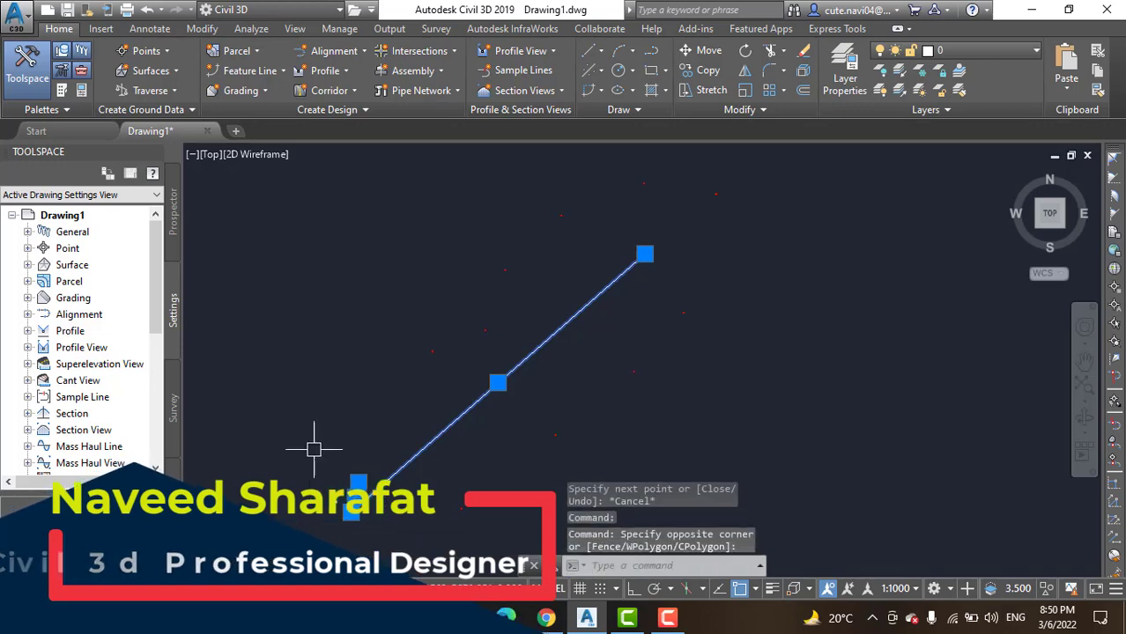
{"action": "key", "text": "Delete"}
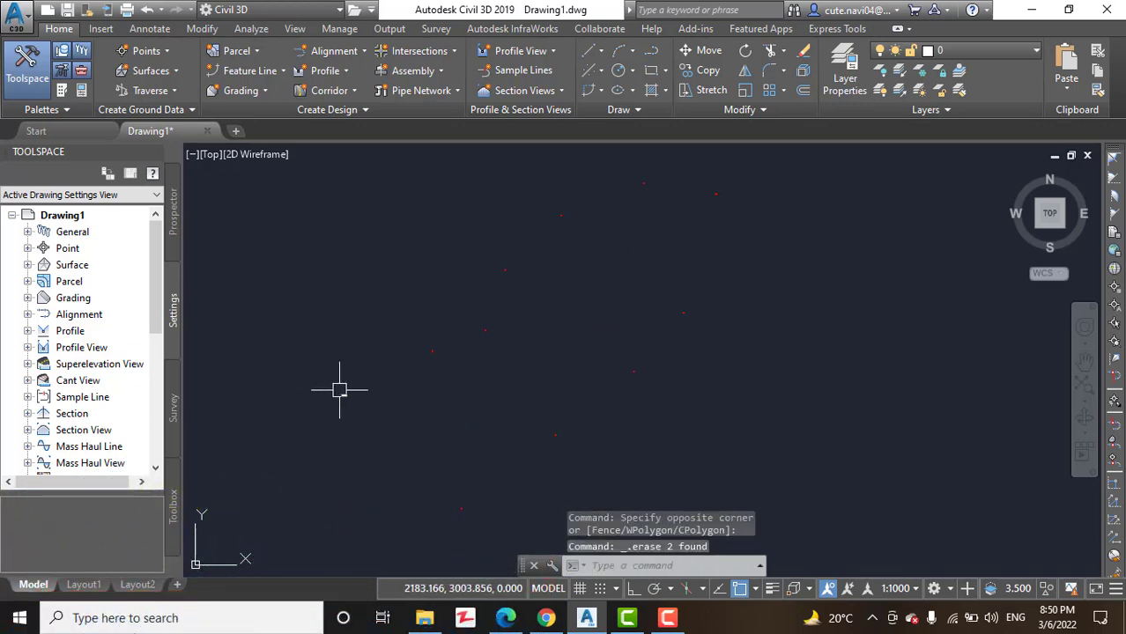
{"action": "left_click", "coordinate": [341, 55]}
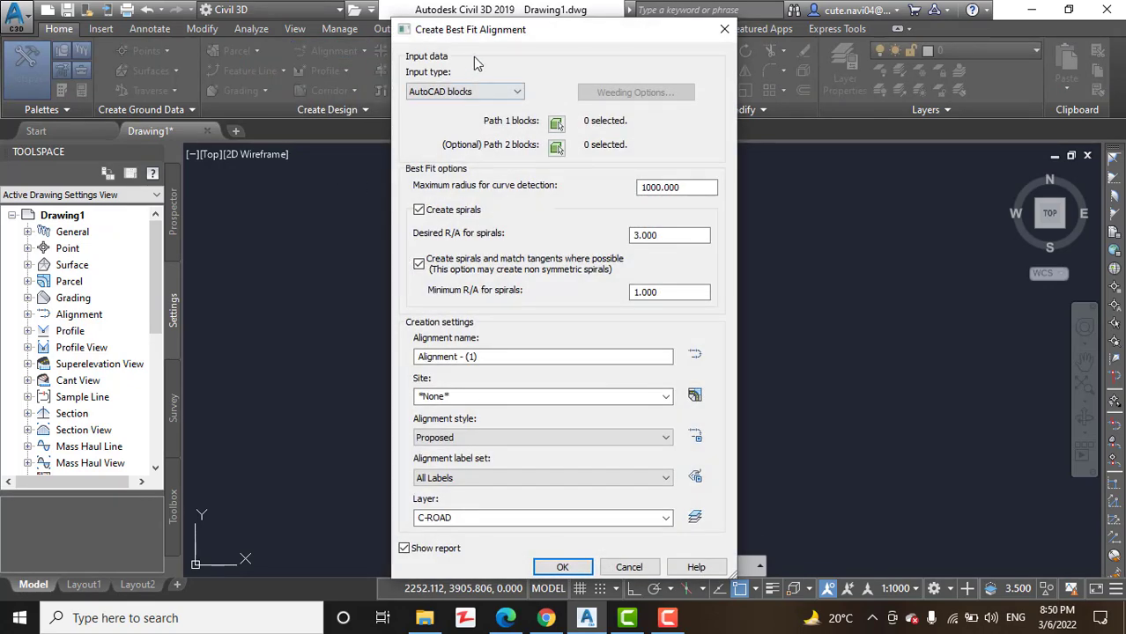
{"action": "left_click_drag", "start_coordinate": [561, 38], "coordinate": [499, 22]}
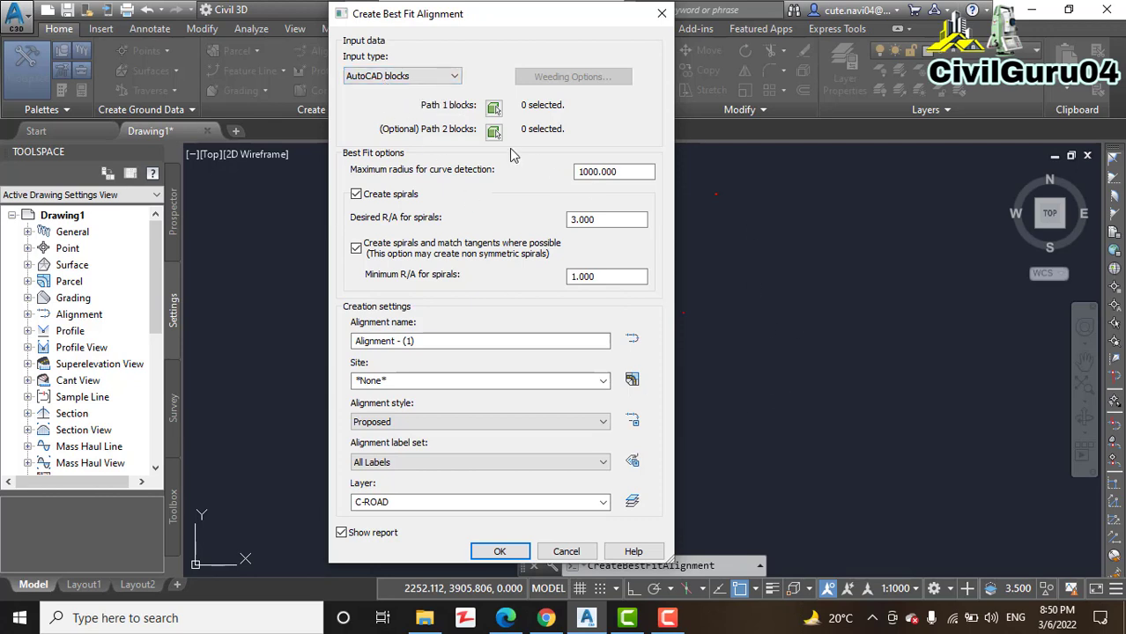
{"action": "left_click", "coordinate": [394, 77]}
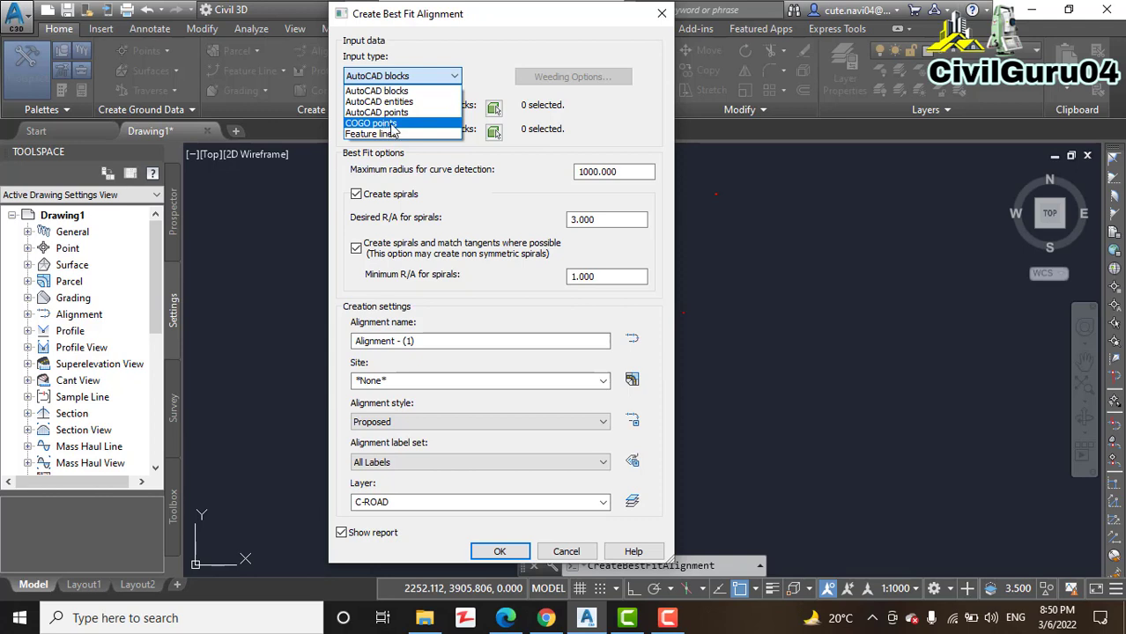
Choose COGO points as input and window-select five points for Path 1
{"action": "left_click", "coordinate": [392, 124]}
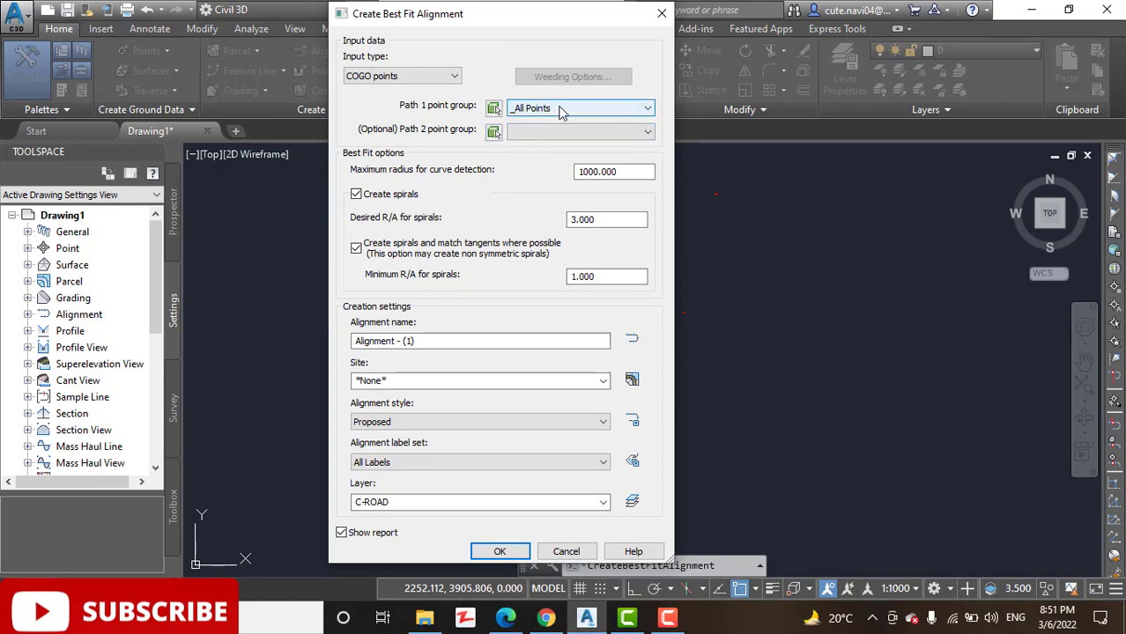
{"action": "left_click", "coordinate": [493, 109]}
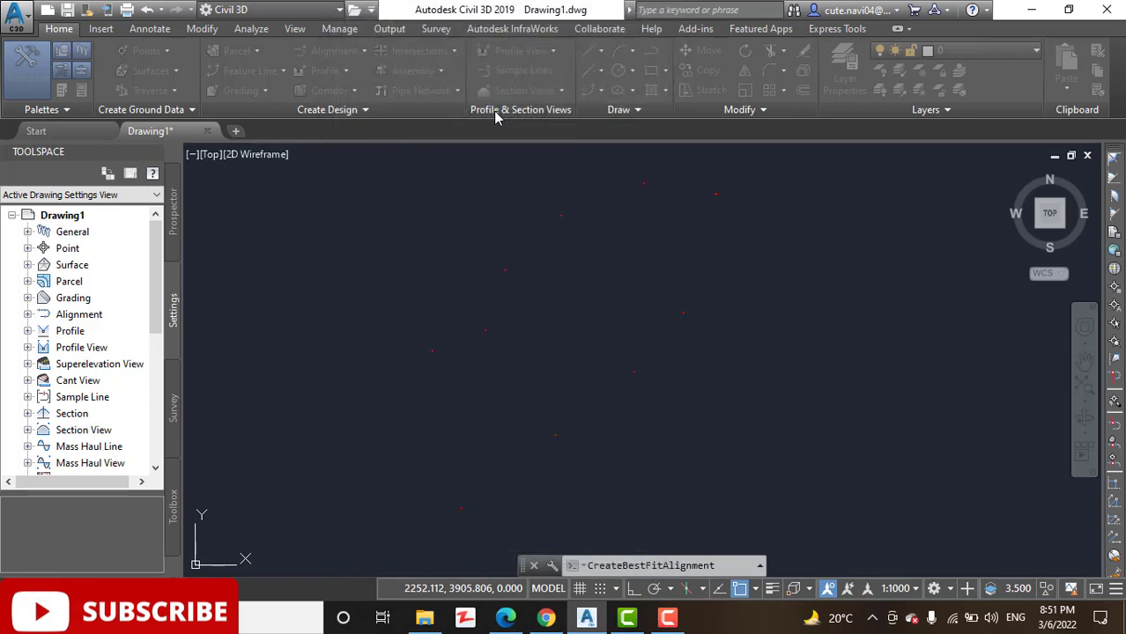
{"action": "left_click", "coordinate": [658, 180]}
{"action": "left_click", "coordinate": [502, 285]}
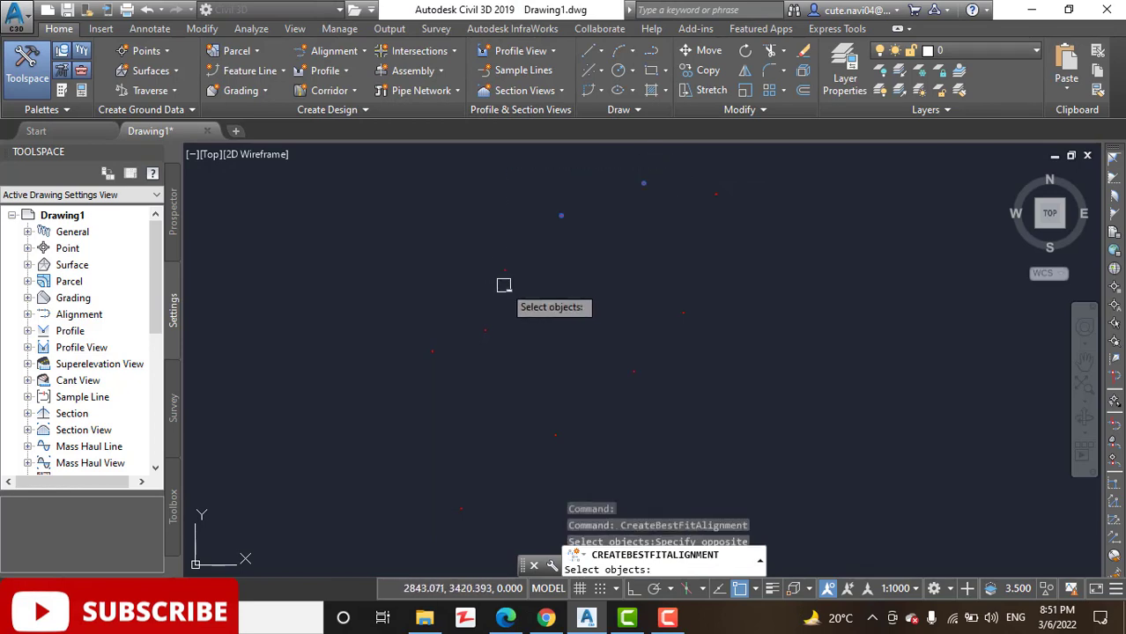
{"action": "left_click", "coordinate": [537, 256]}
{"action": "left_click", "coordinate": [386, 371]}
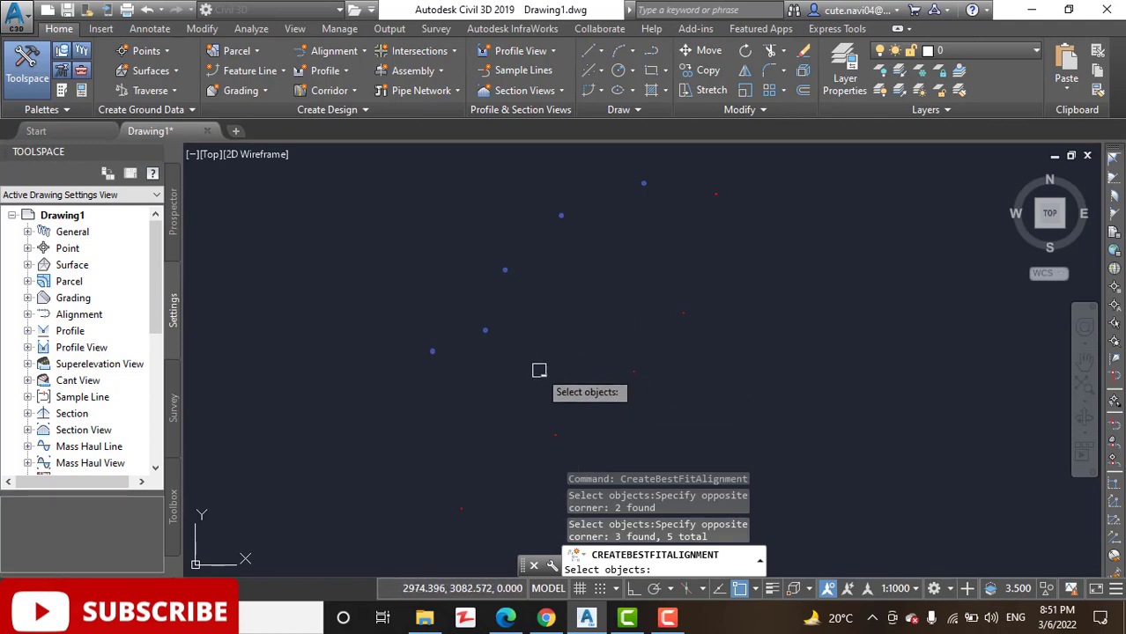
{"action": "key", "text": "Return"}
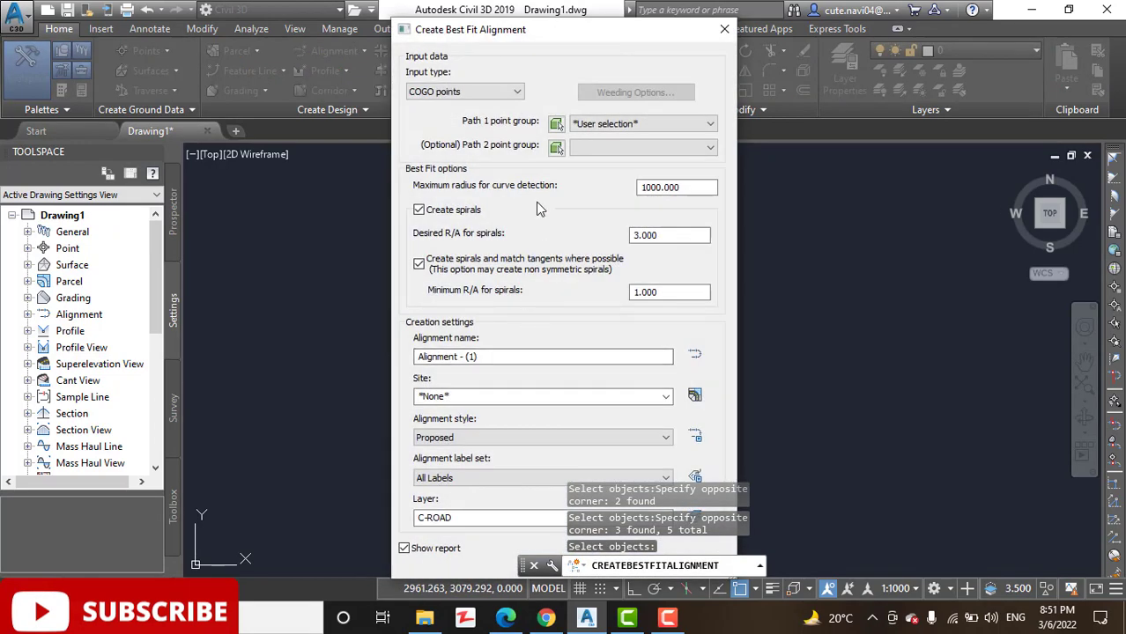
Window-select five points from top right to lower left for Path 2
{"action": "left_click", "coordinate": [556, 147]}
{"action": "left_click", "coordinate": [742, 174]}
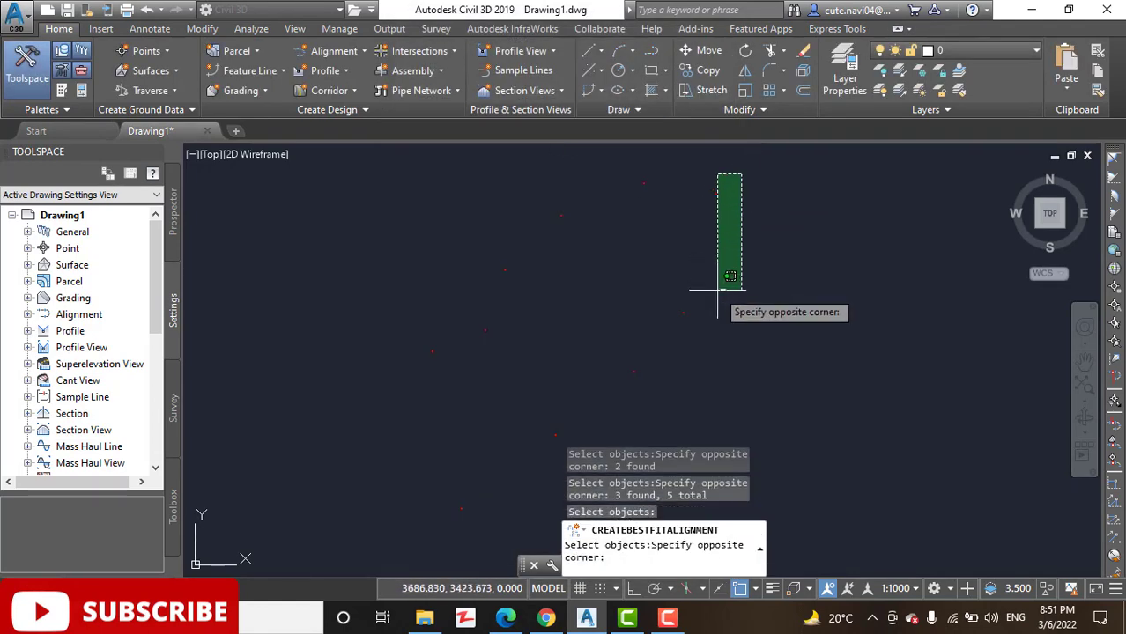
{"action": "left_click", "coordinate": [676, 331]}
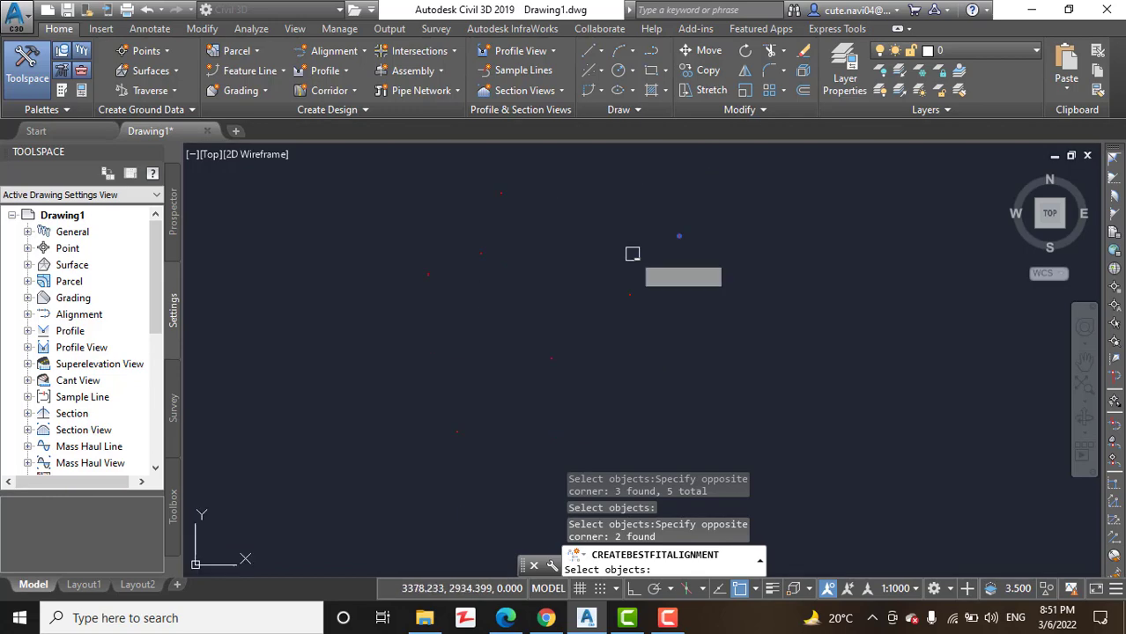
{"action": "left_click", "coordinate": [660, 271]}
{"action": "left_click", "coordinate": [490, 435]}
{"action": "left_click", "coordinate": [487, 393]}
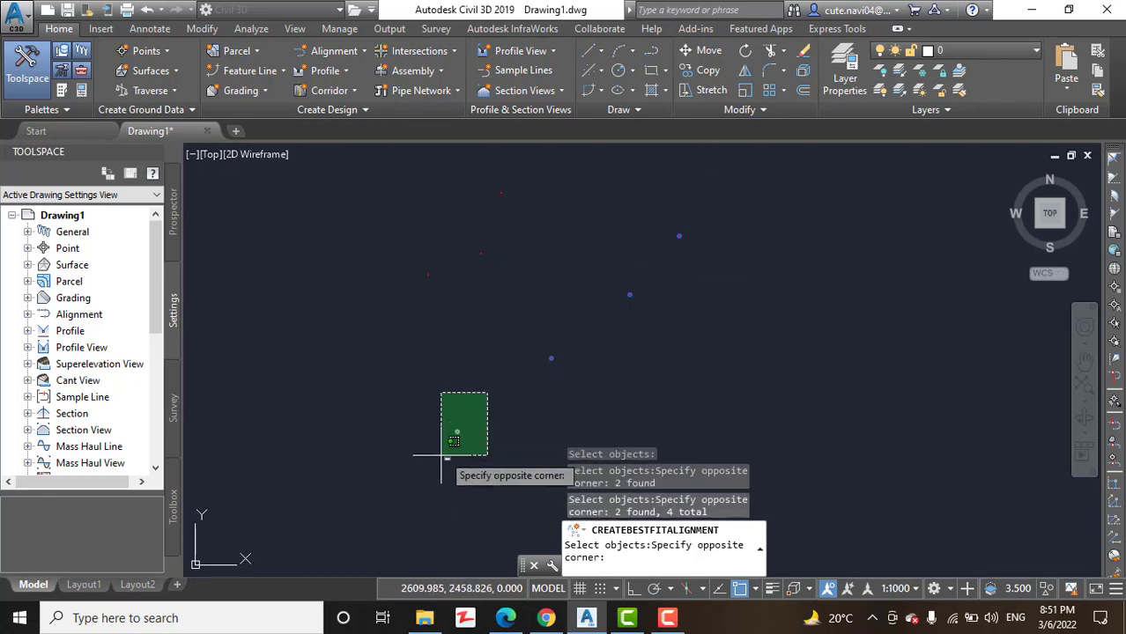
{"action": "left_click", "coordinate": [441, 456]}
{"action": "scroll", "coordinate": [384, 430], "scroll_direction": "down", "scroll_amount": 2}
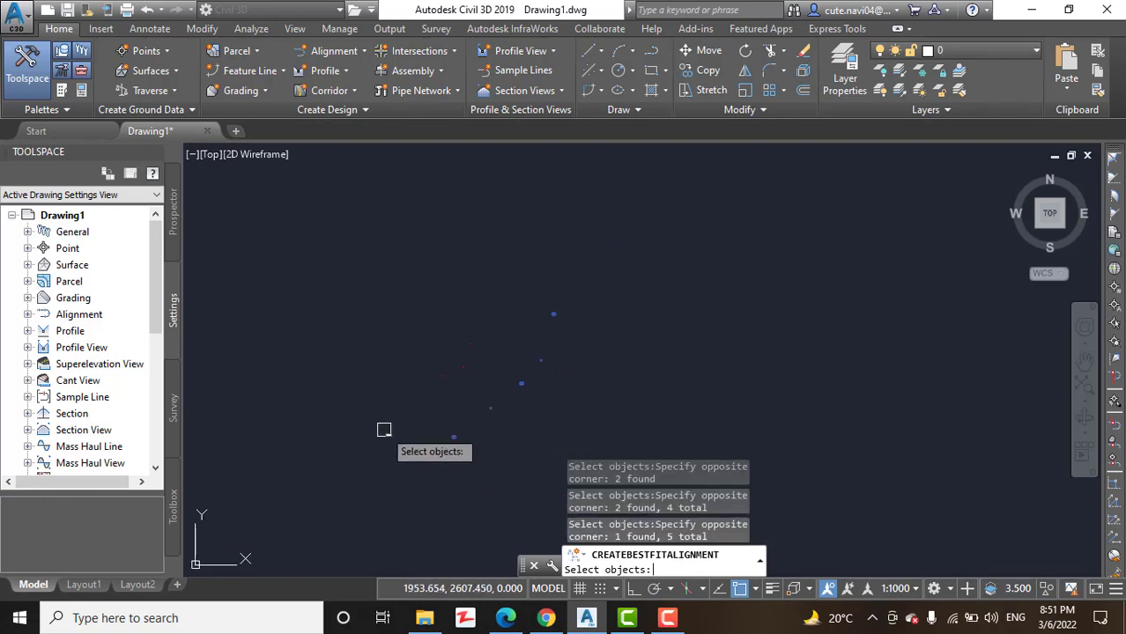
{"action": "key", "text": "Return"}
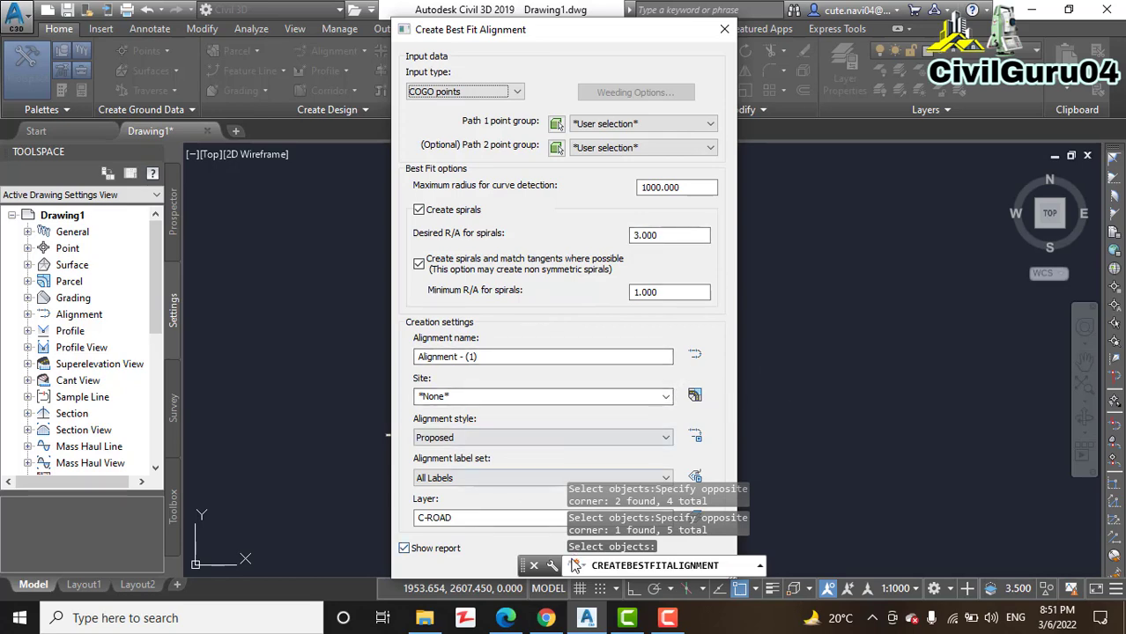
Create the alignment with Proposed style and All Labels, then close its report (average error 22.172)
{"action": "left_click_drag", "start_coordinate": [529, 33], "coordinate": [327, 20]}
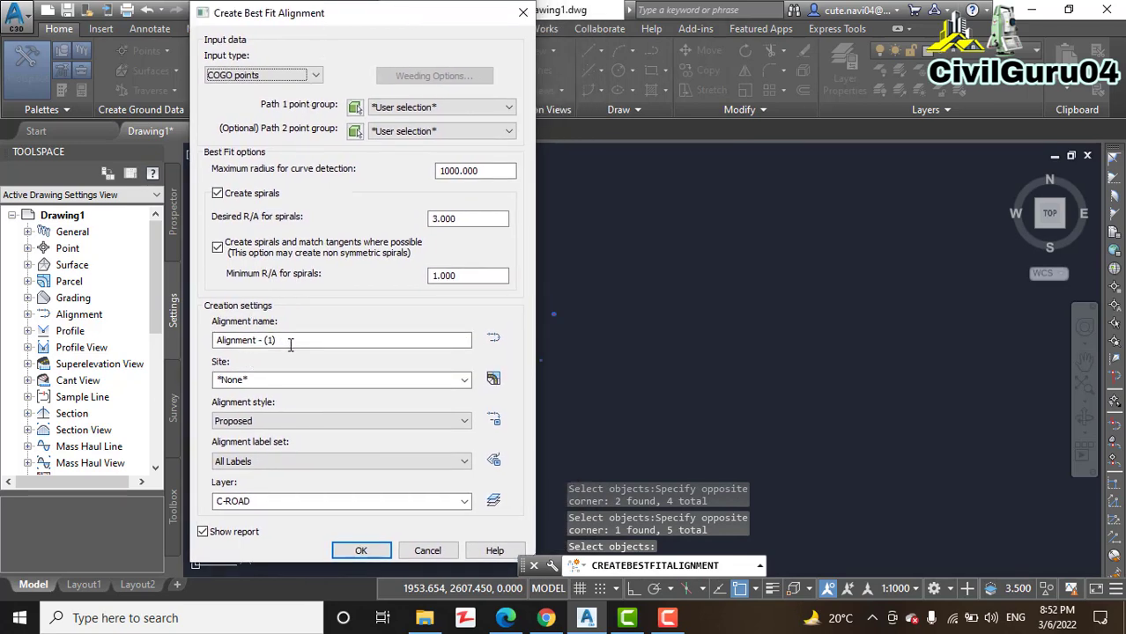
{"action": "left_click", "coordinate": [263, 341]}
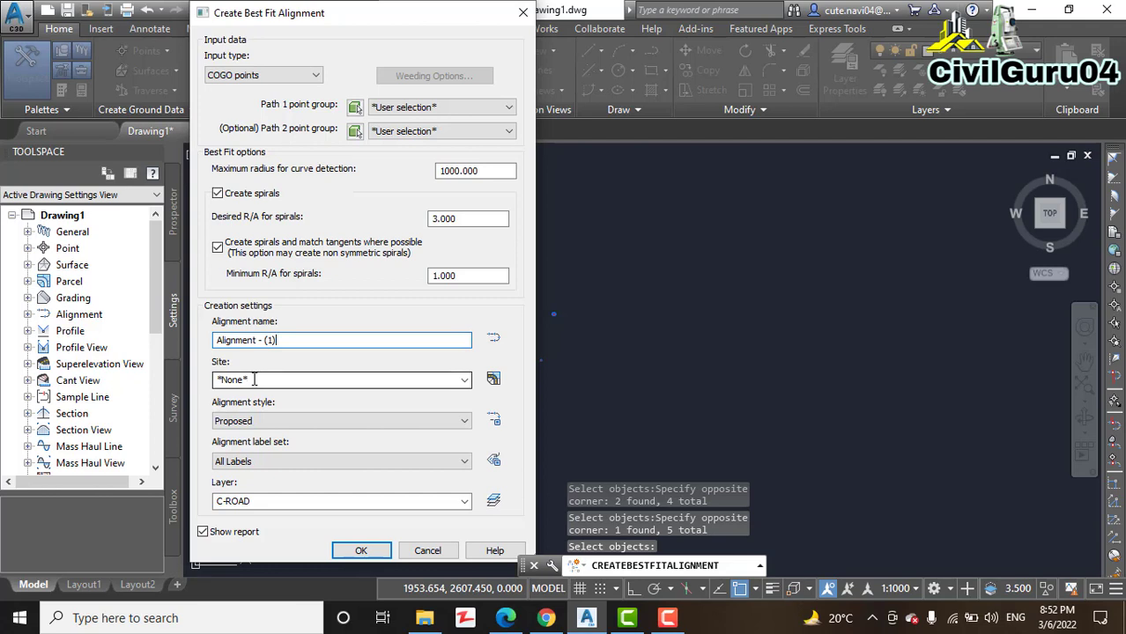
{"action": "left_click", "coordinate": [296, 424]}
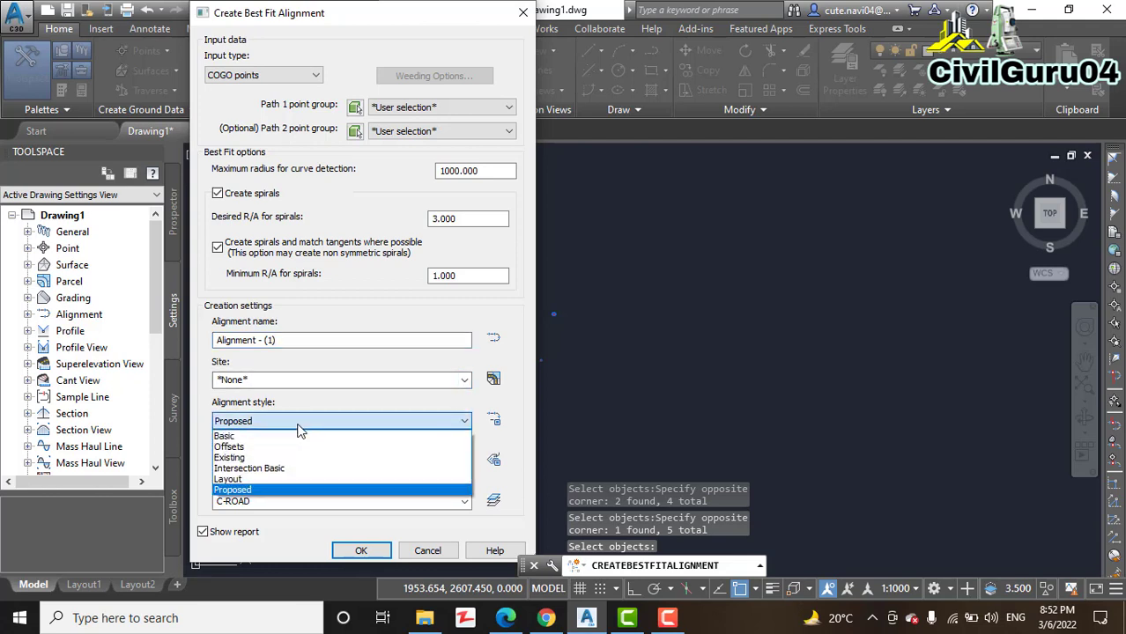
{"action": "left_click", "coordinate": [300, 427]}
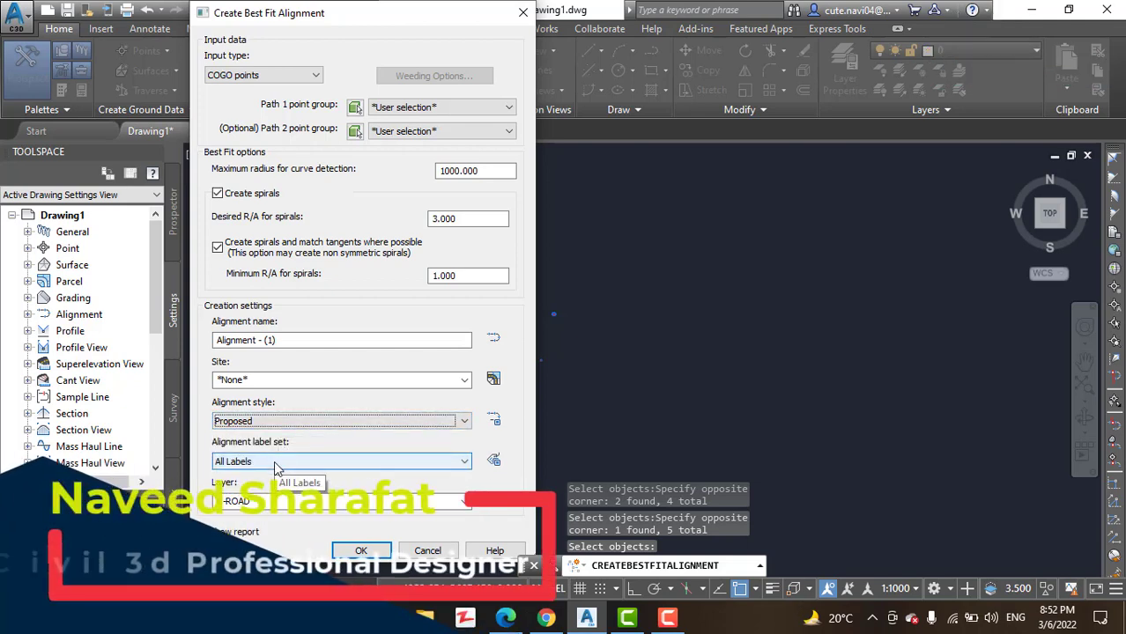
{"action": "left_click", "coordinate": [274, 460]}
{"action": "left_click", "coordinate": [274, 460]}
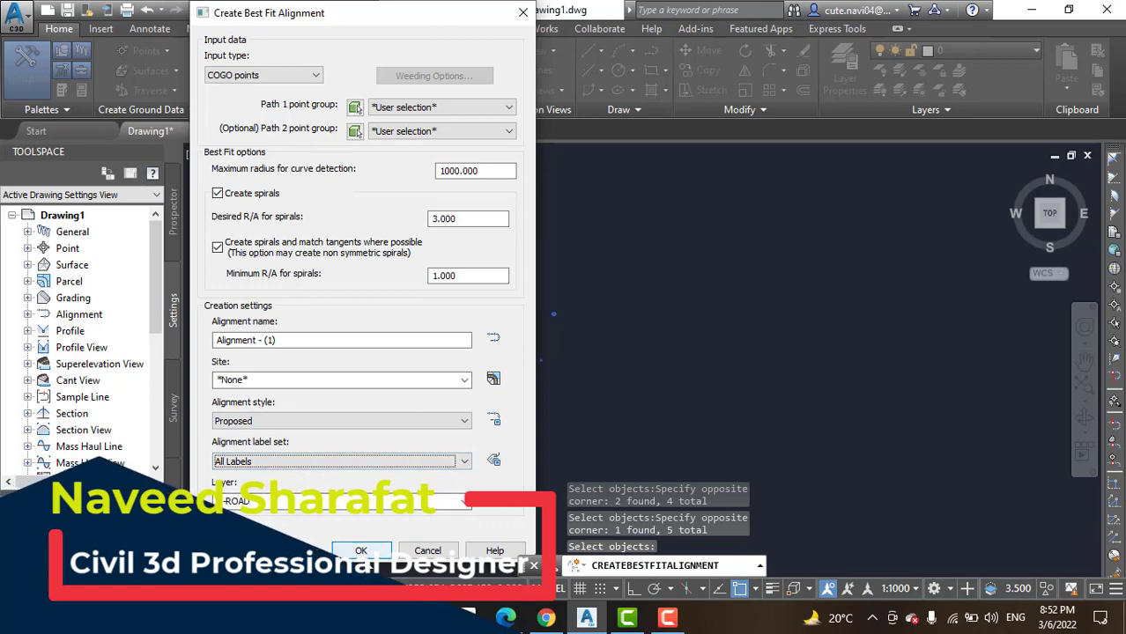
{"action": "left_click", "coordinate": [360, 550]}
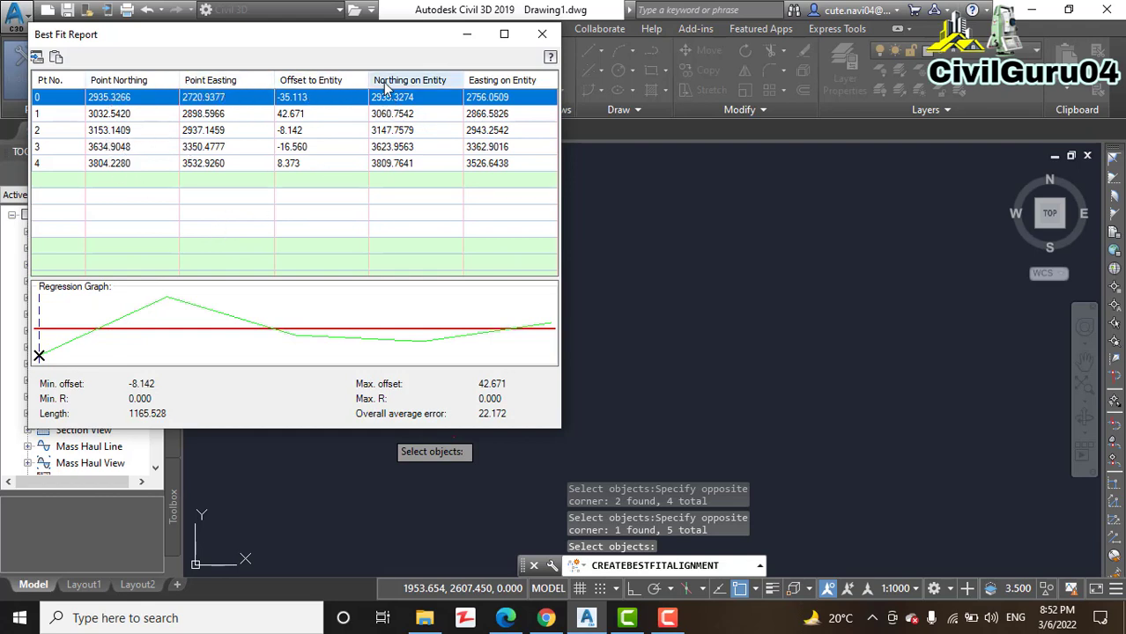
{"action": "left_click", "coordinate": [501, 131]}
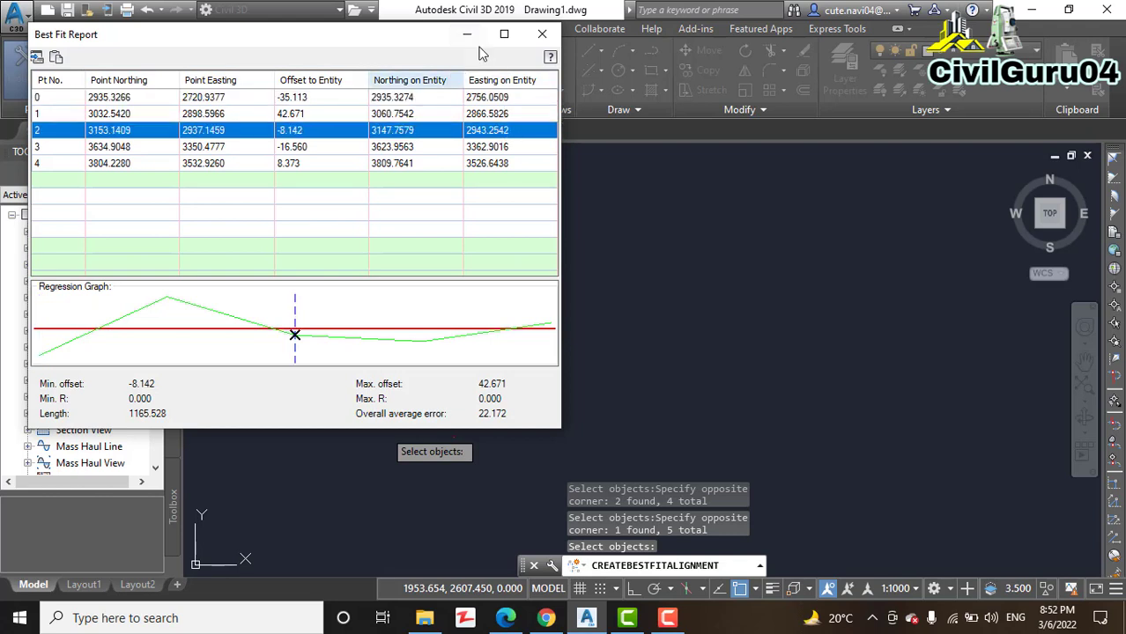
{"action": "left_click", "coordinate": [553, 35]}
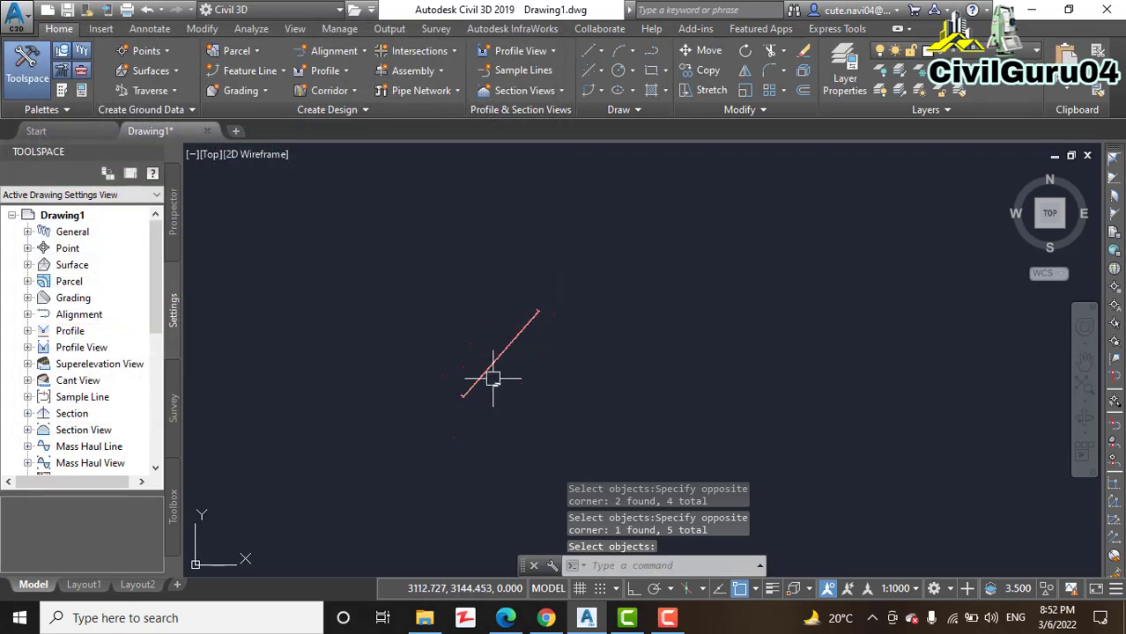
{"action": "scroll", "coordinate": [492, 378], "scroll_direction": "up", "scroll_amount": 5}
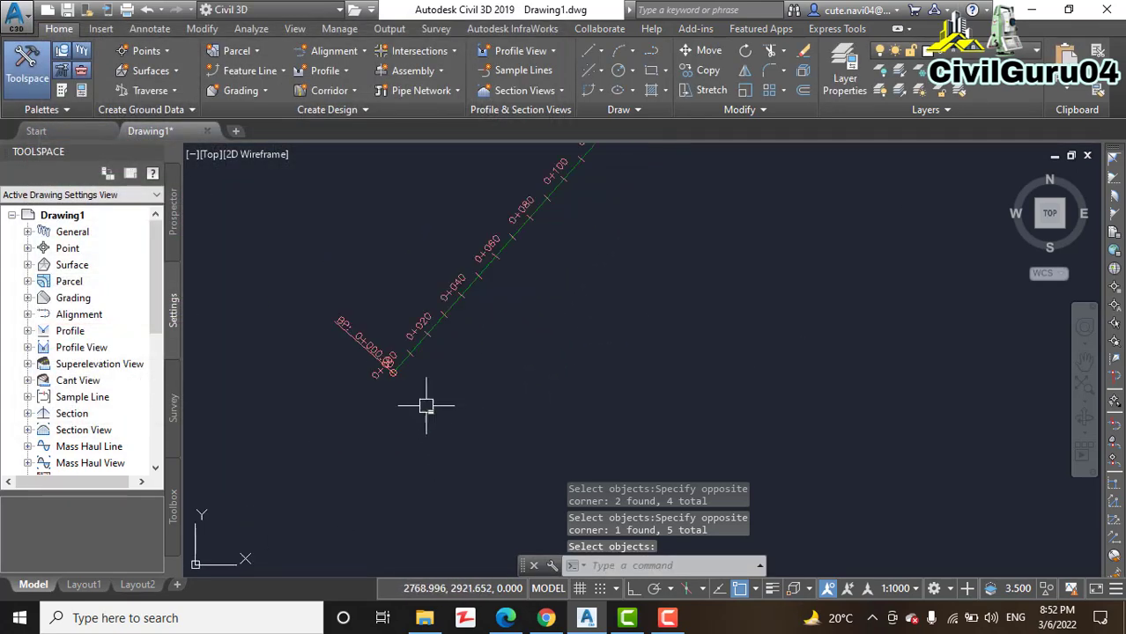
{"action": "scroll", "coordinate": [426, 406], "scroll_direction": "down", "scroll_amount": 3}
{"action": "middle_click_drag", "start_coordinate": [526, 365], "coordinate": [472, 449]}
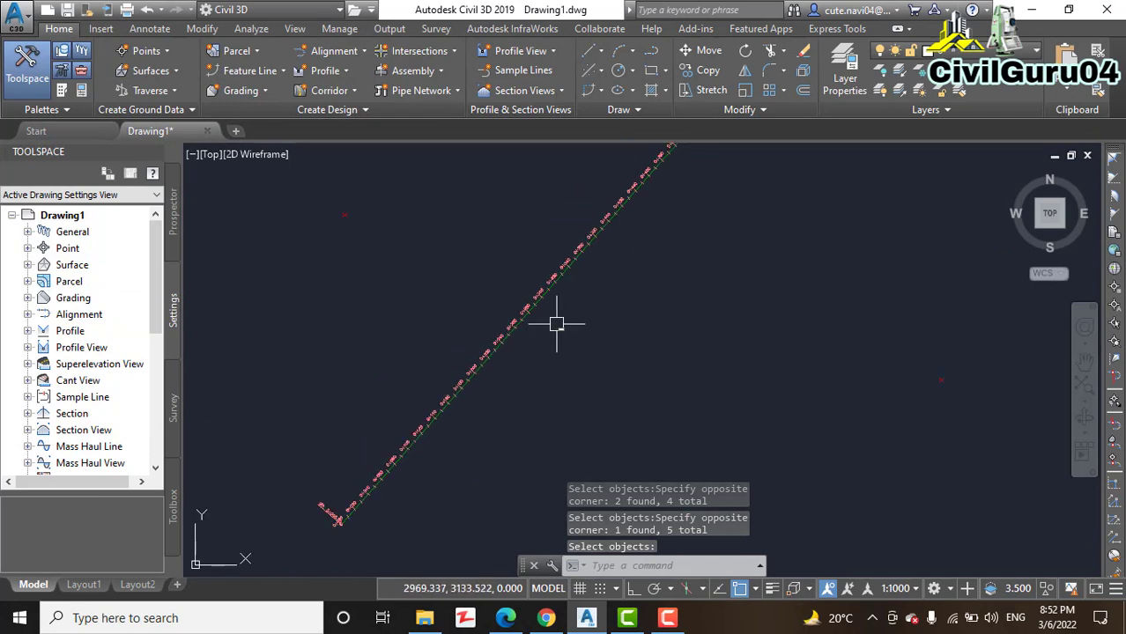
{"action": "scroll", "coordinate": [377, 444], "scroll_direction": "up", "scroll_amount": 3}
{"action": "middle_click_drag", "start_coordinate": [377, 445], "coordinate": [394, 258]}
{"action": "scroll", "coordinate": [358, 444], "scroll_direction": "down", "scroll_amount": 4}
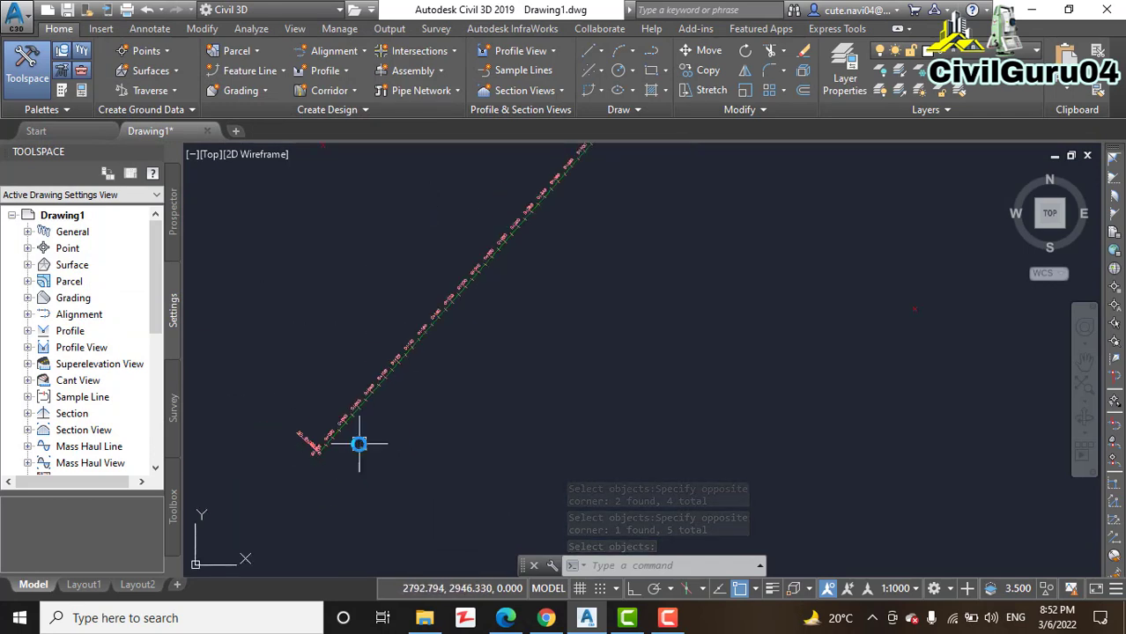
{"action": "scroll", "coordinate": [528, 321], "scroll_direction": "down", "scroll_amount": 5}
{"action": "scroll", "coordinate": [535, 303], "scroll_direction": "up", "scroll_amount": 5}
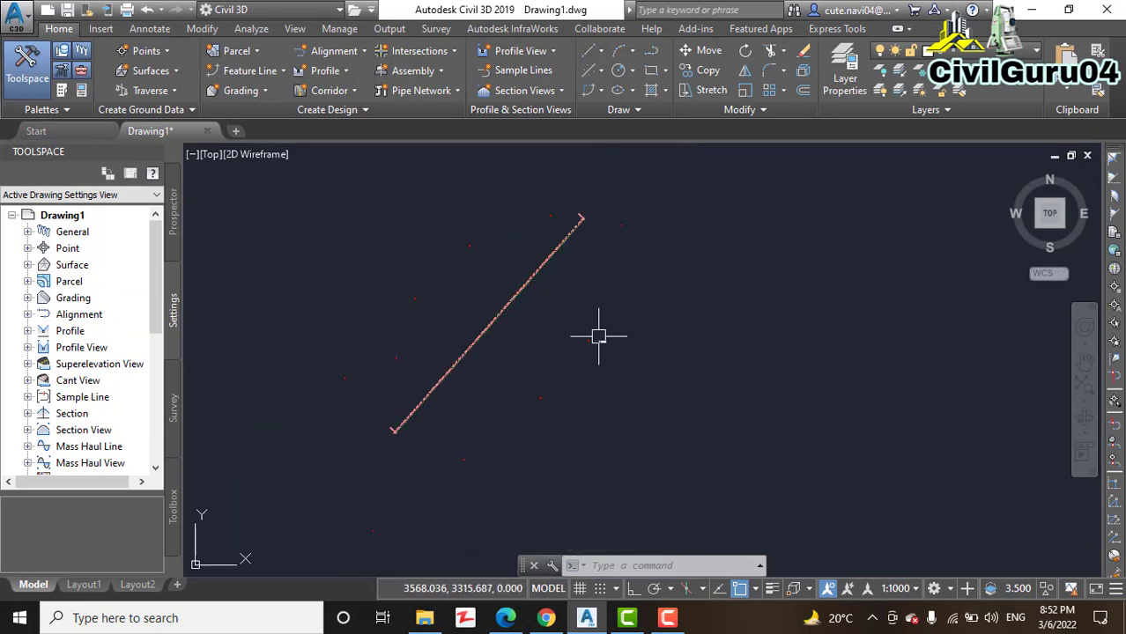
{"action": "middle_click_drag", "start_coordinate": [560, 360], "coordinate": [607, 232]}
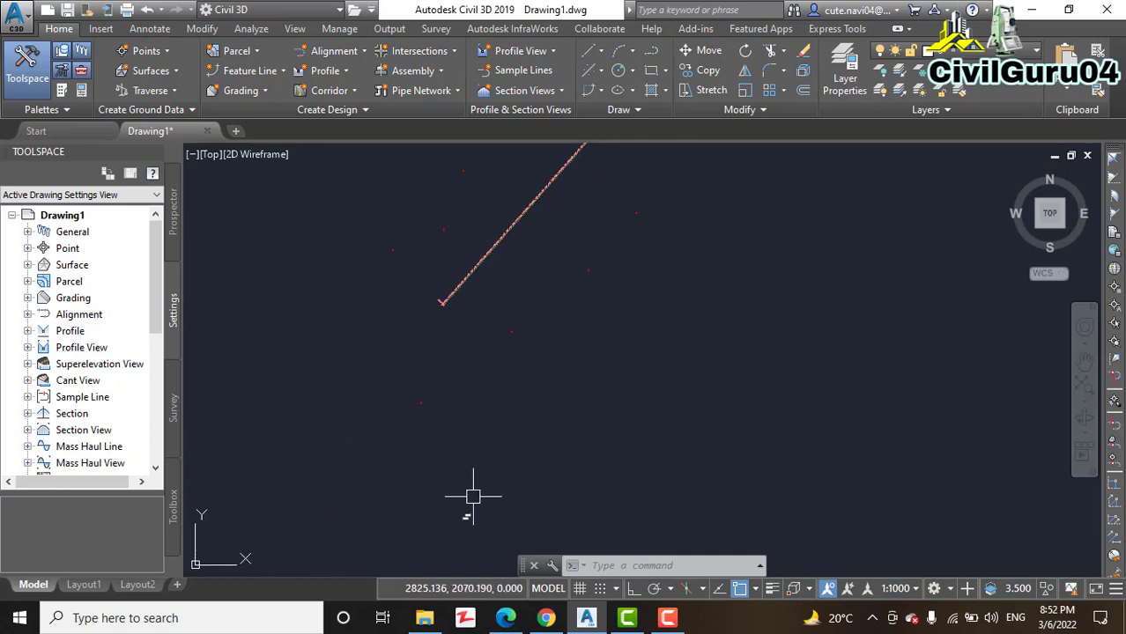
{"action": "middle_click_drag", "start_coordinate": [498, 398], "coordinate": [484, 545]}
{"action": "left_click", "coordinate": [529, 240]}
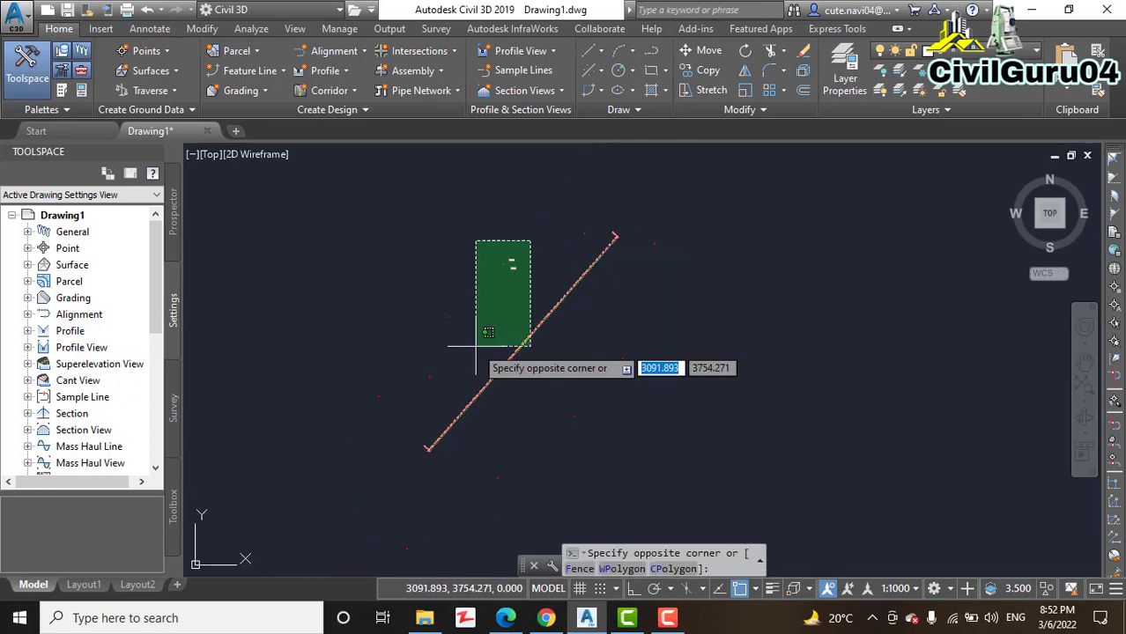
{"action": "left_click", "coordinate": [408, 324]}
{"action": "key", "text": "Escape"}
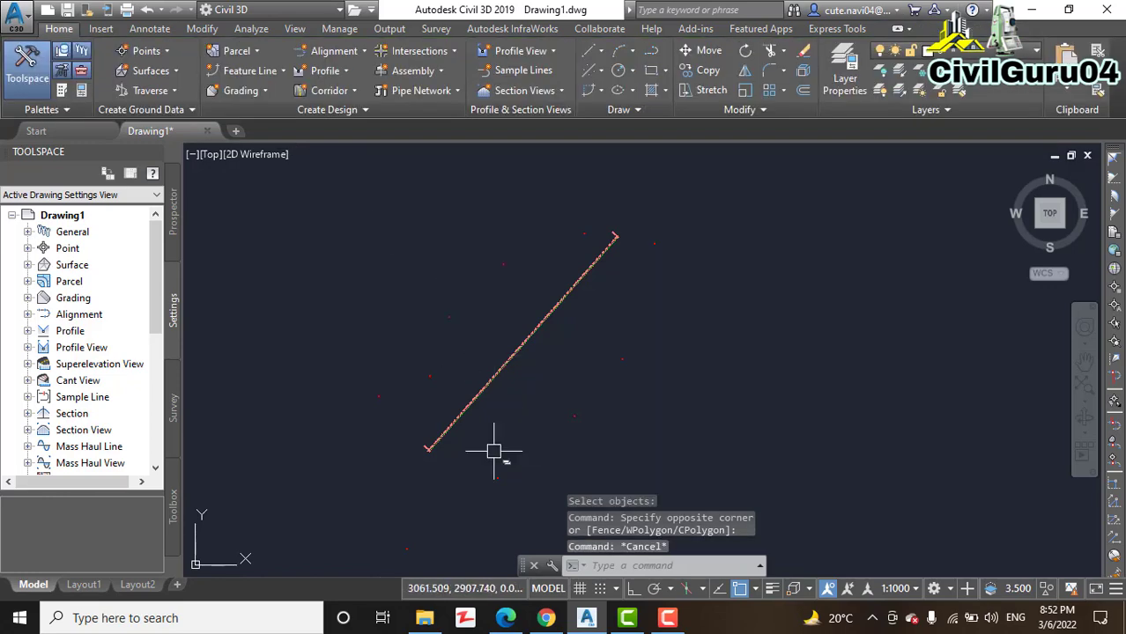
{"action": "scroll", "coordinate": [470, 432], "scroll_direction": "up", "scroll_amount": 3}
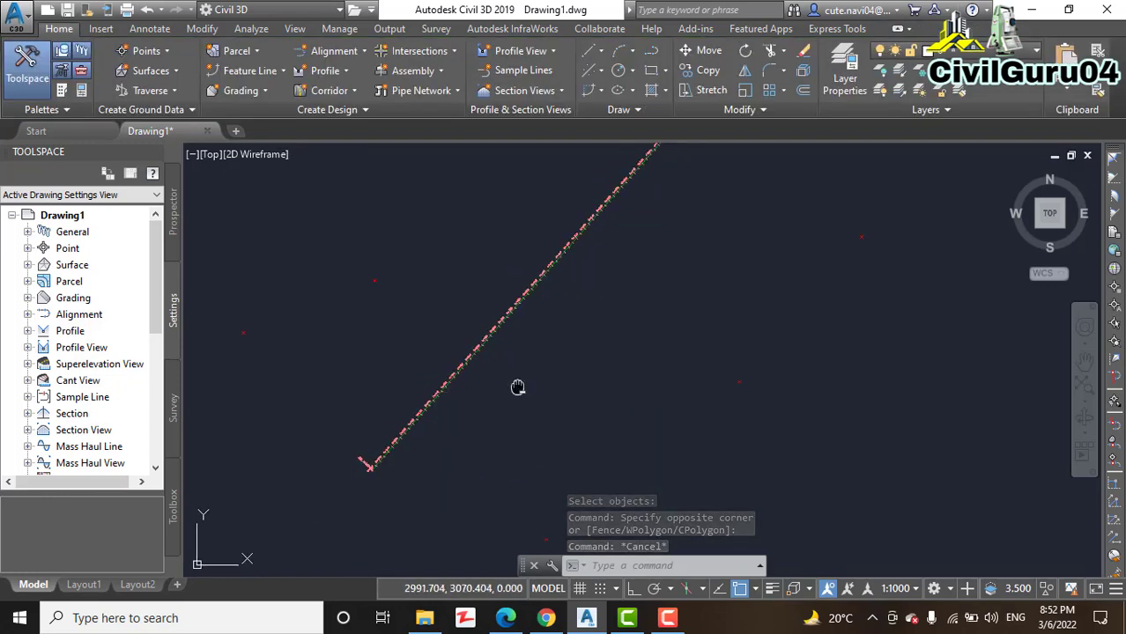
{"action": "scroll", "coordinate": [558, 339], "scroll_direction": "up", "scroll_amount": 2}
{"action": "scroll", "coordinate": [573, 332], "scroll_direction": "down", "scroll_amount": 3}
{"action": "middle_click_drag", "start_coordinate": [572, 332], "coordinate": [578, 382]}
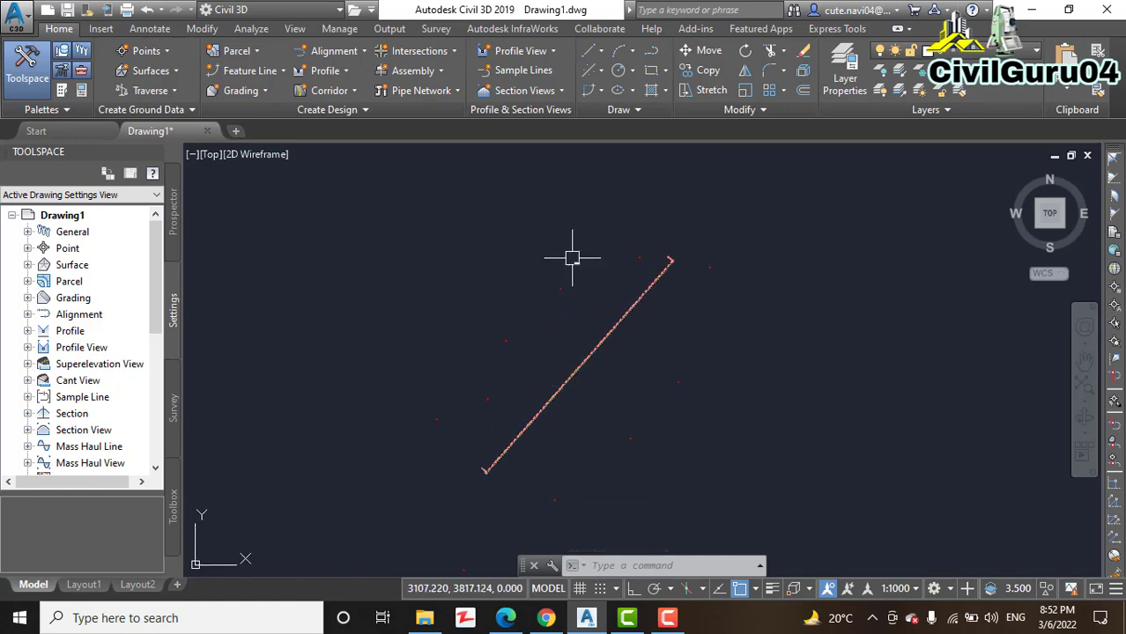
{"action": "scroll", "coordinate": [691, 272], "scroll_direction": "up", "scroll_amount": 5}
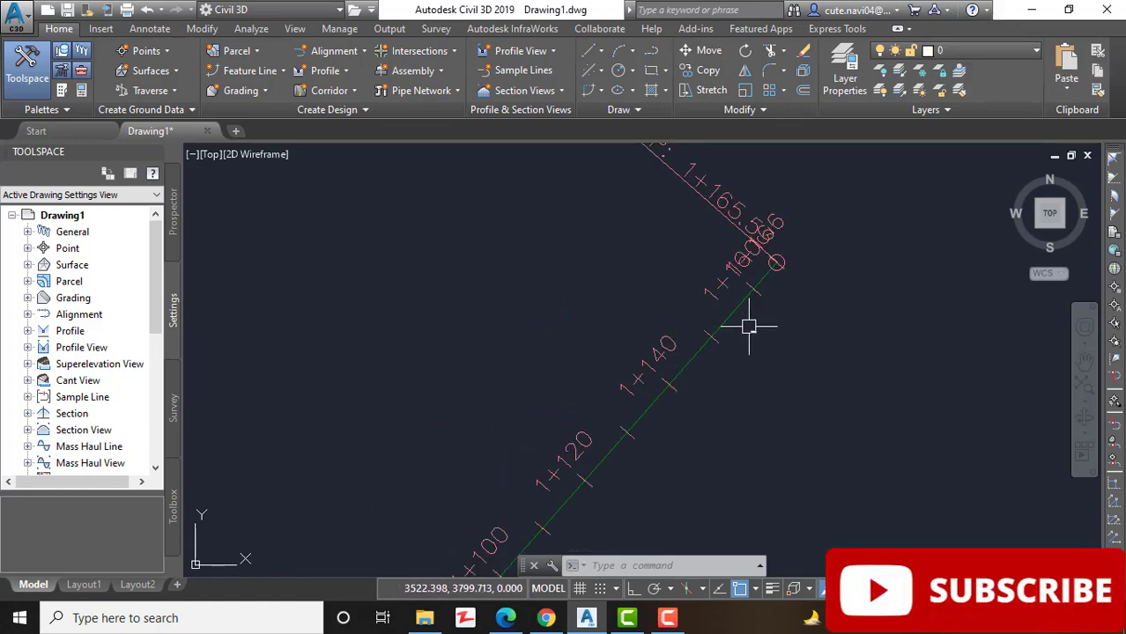
{"action": "scroll", "coordinate": [748, 326], "scroll_direction": "down", "scroll_amount": 6}
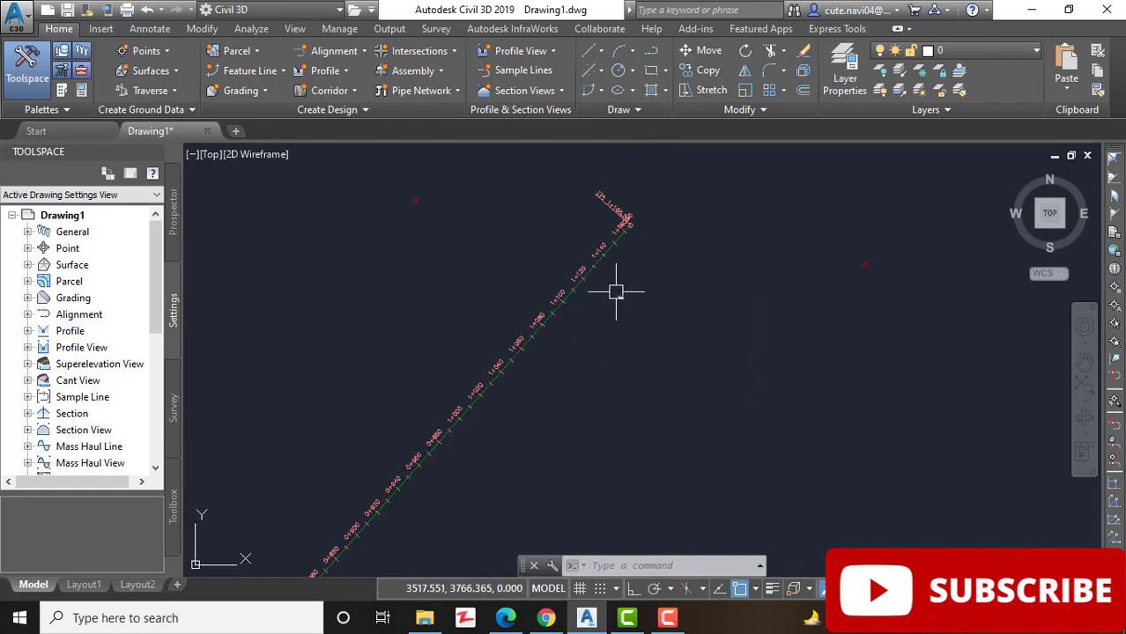
{"action": "scroll", "coordinate": [630, 286], "scroll_direction": "down", "scroll_amount": 2}
{"action": "scroll", "coordinate": [534, 325], "scroll_direction": "down", "scroll_amount": 4}
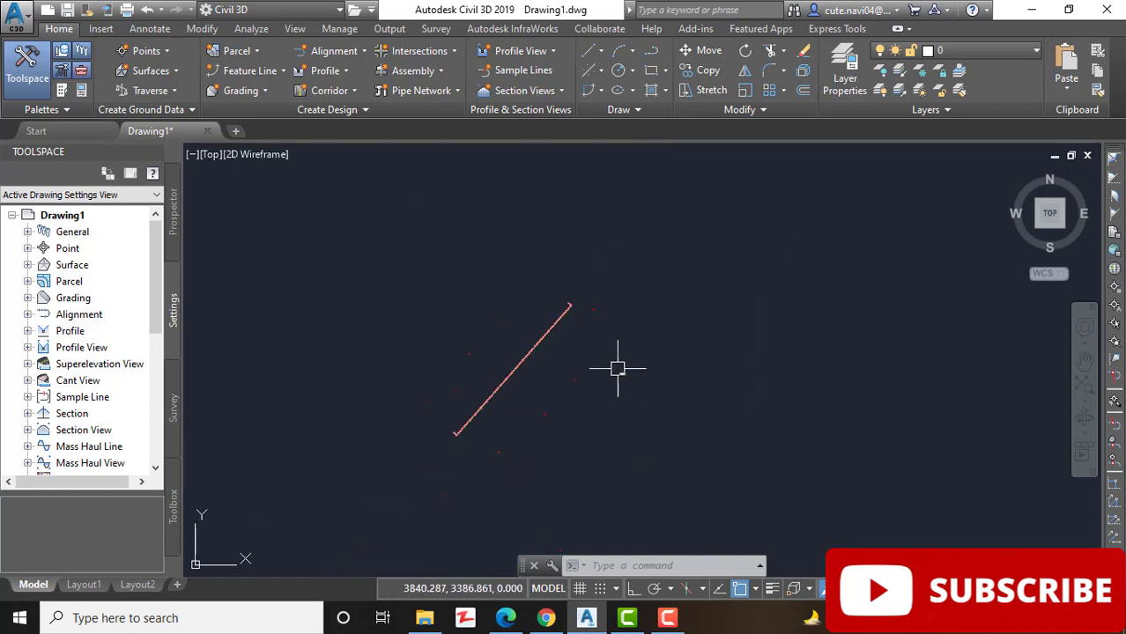
Delete the old alignment and all the points
{"action": "left_click", "coordinate": [660, 251]}
{"action": "left_click", "coordinate": [380, 539]}
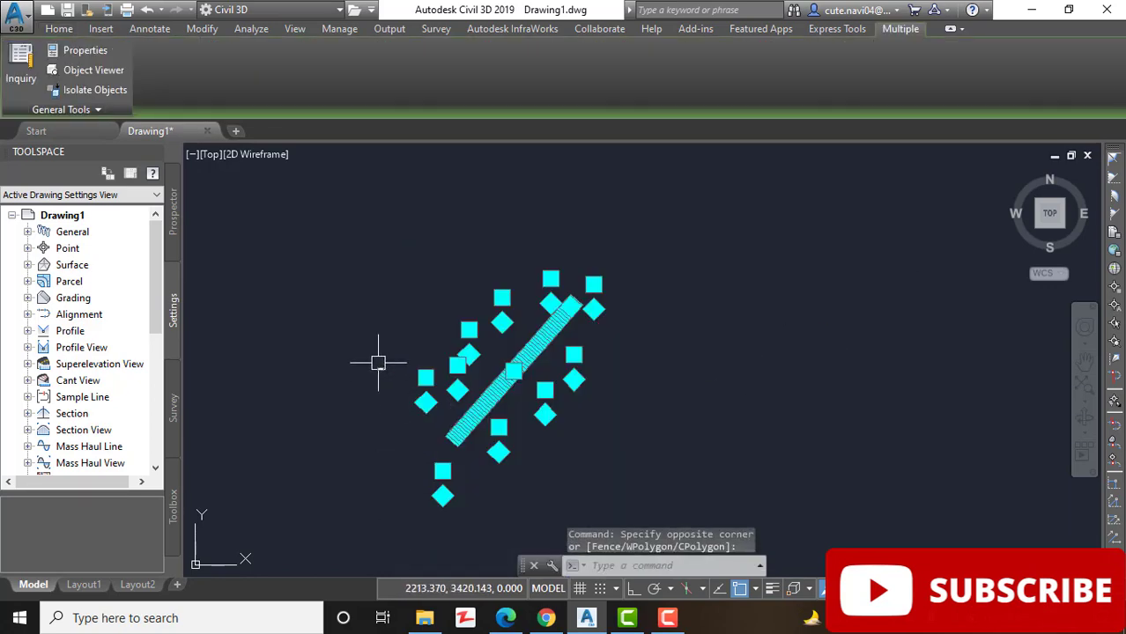
{"action": "key", "text": "Delete"}
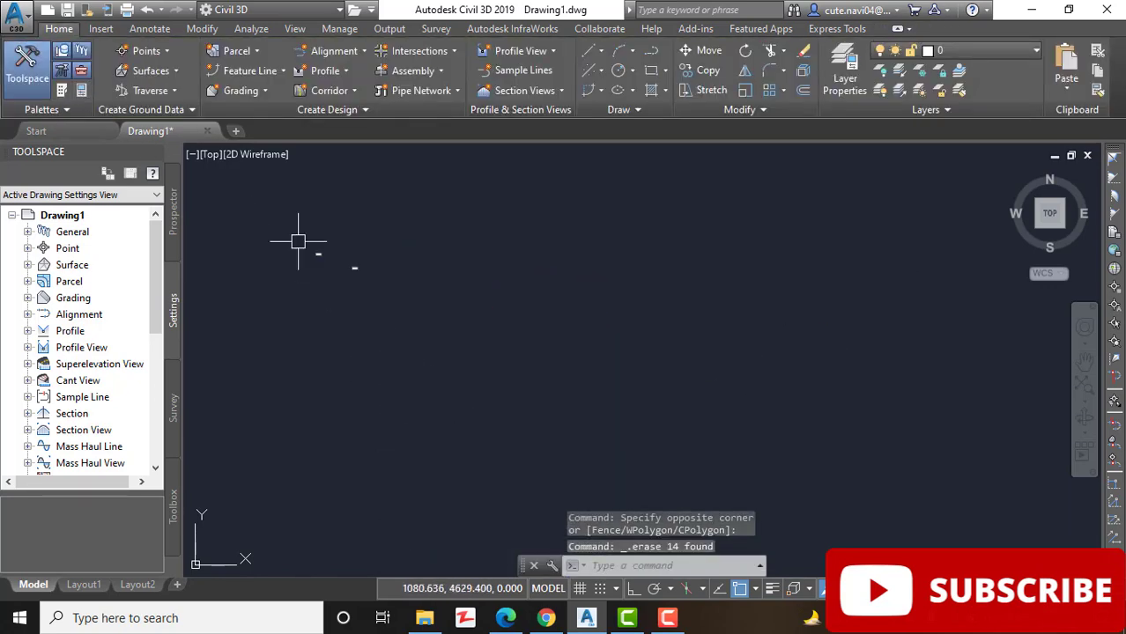
{"action": "key", "text": "Escape"}
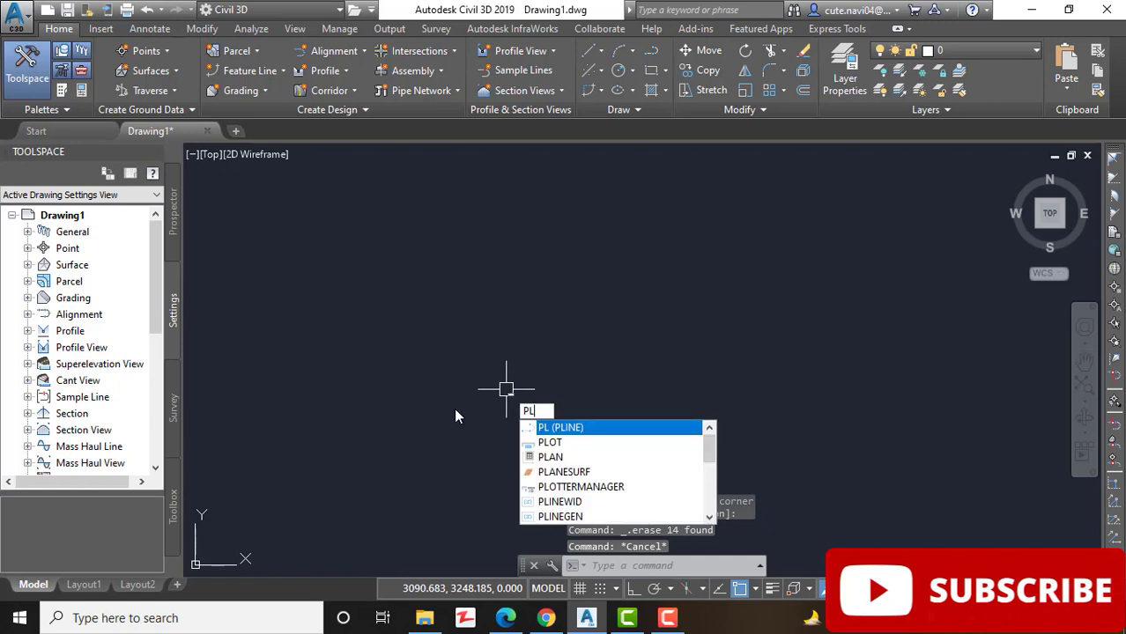
Draw the upper zigzag polyline with five vertices from lower left to upper right
{"action": "key", "text": "Return"}
{"action": "left_click", "coordinate": [315, 454]}
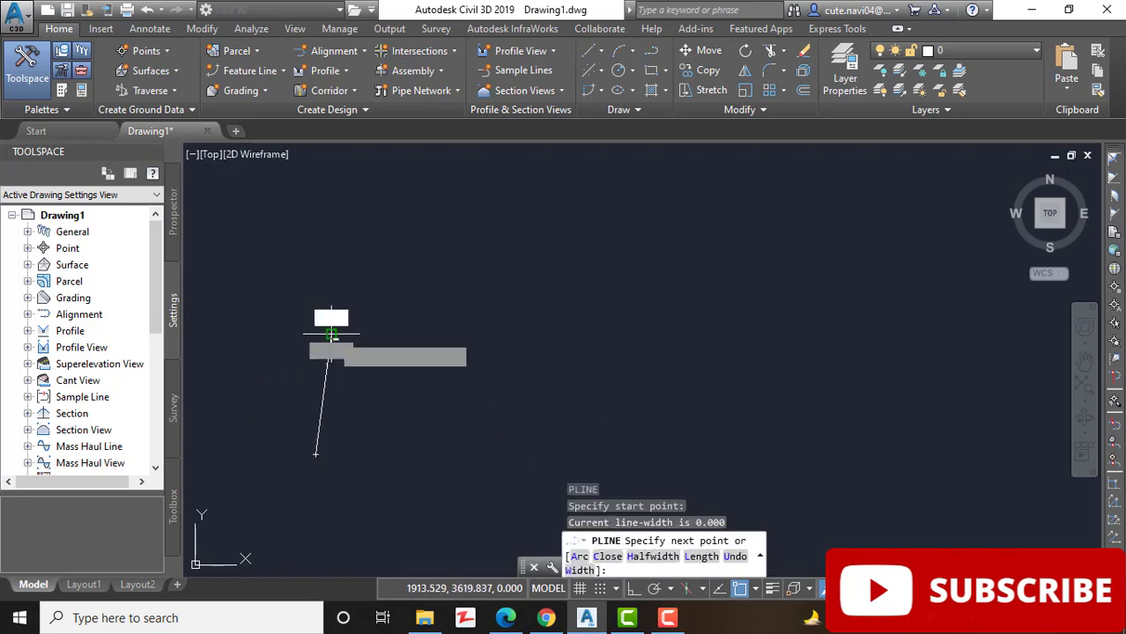
{"action": "left_click", "coordinate": [330, 334]}
{"action": "left_click", "coordinate": [523, 259]}
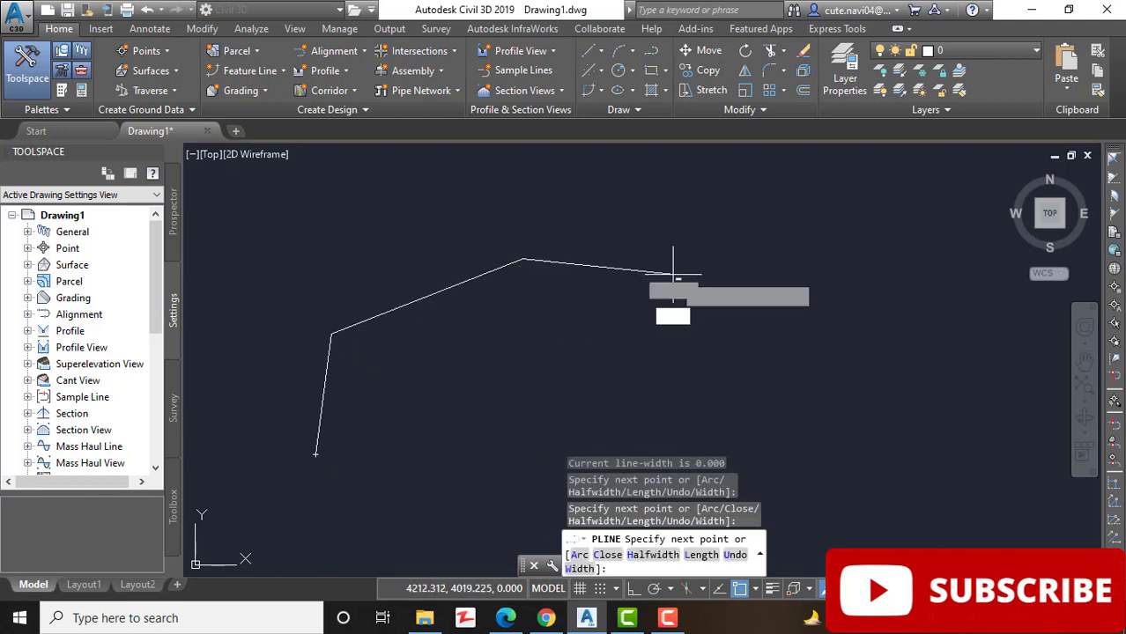
{"action": "left_click", "coordinate": [675, 274]}
{"action": "left_click", "coordinate": [713, 196]}
{"action": "key", "text": "Return"}
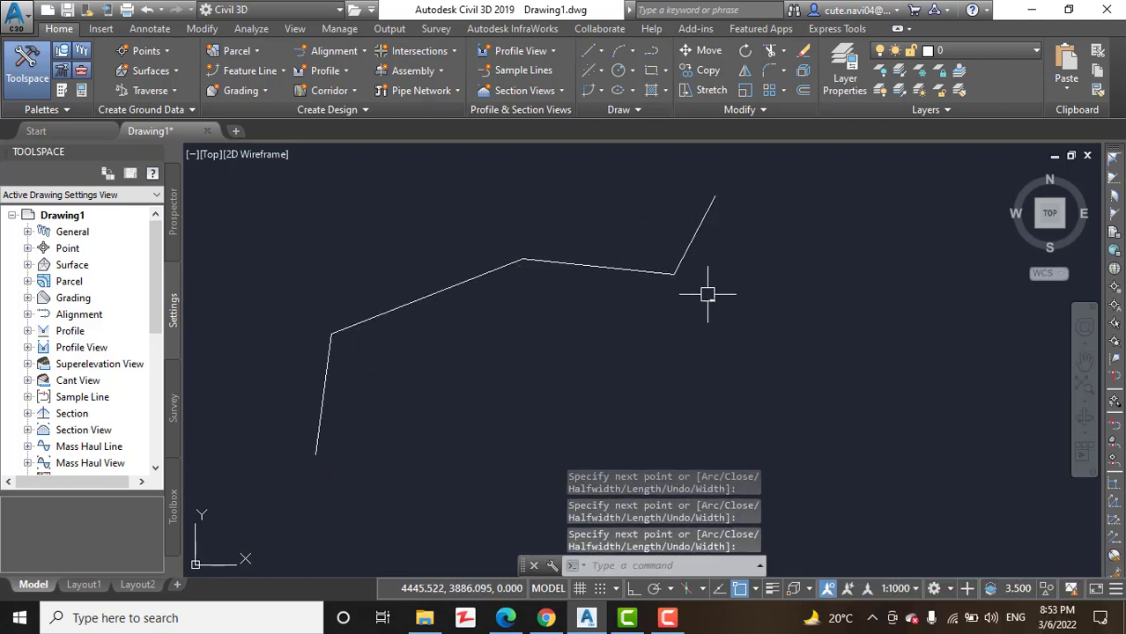
Draw a second six-vertex zigzag polyline below and roughly parallel to the first
{"action": "key", "text": "Return"}
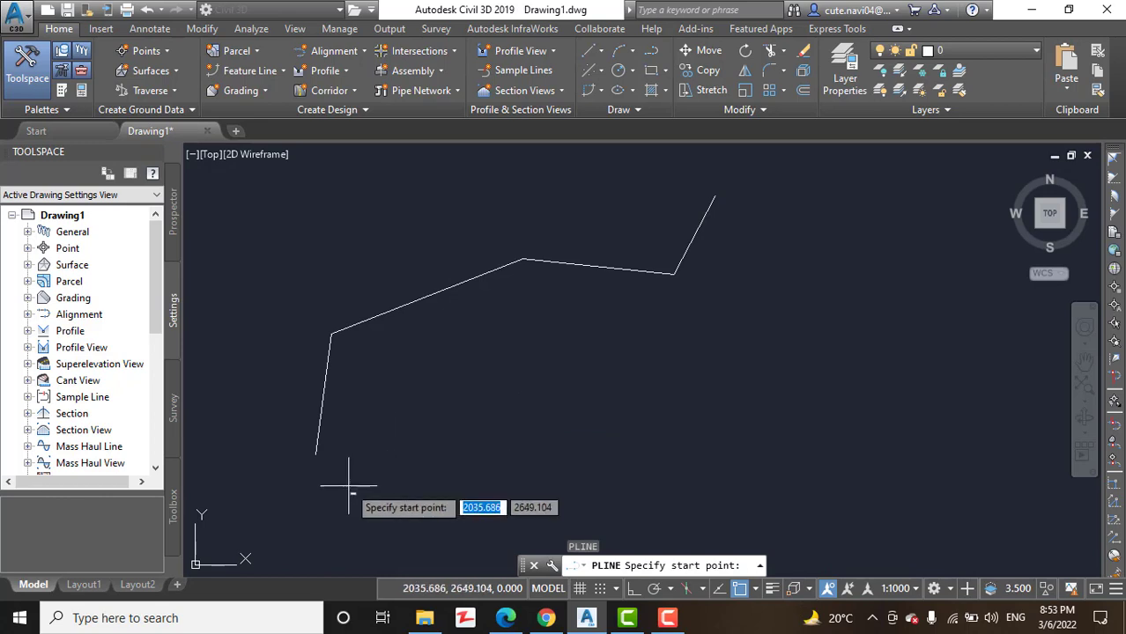
{"action": "left_click", "coordinate": [360, 515]}
{"action": "left_click", "coordinate": [393, 396]}
{"action": "left_click", "coordinate": [632, 361]}
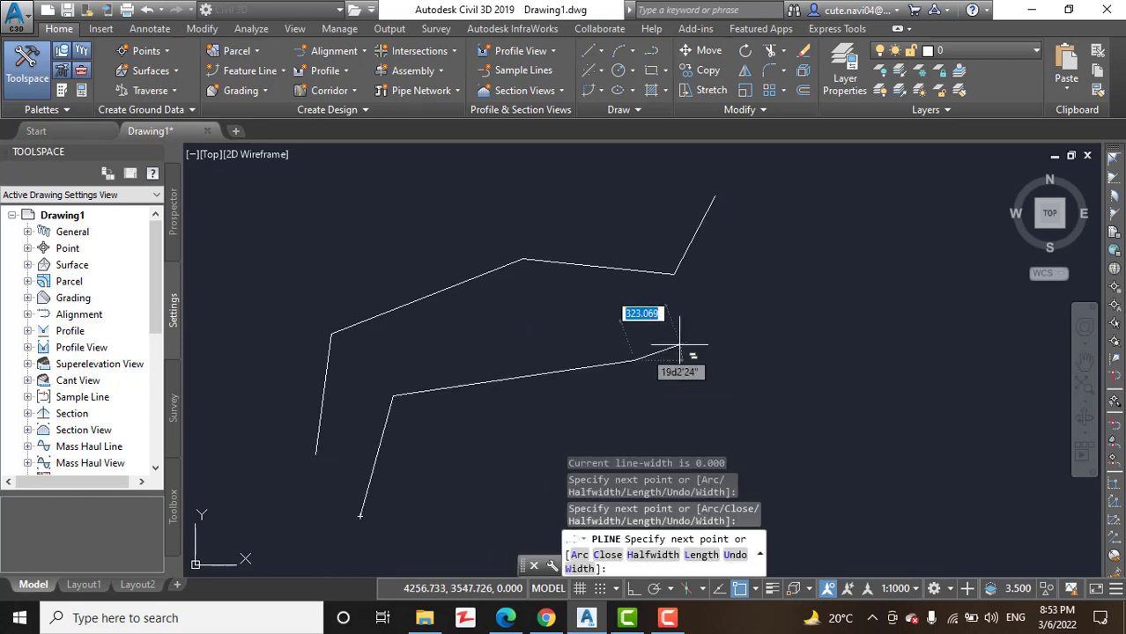
{"action": "left_click", "coordinate": [754, 393]}
{"action": "left_click", "coordinate": [803, 298]}
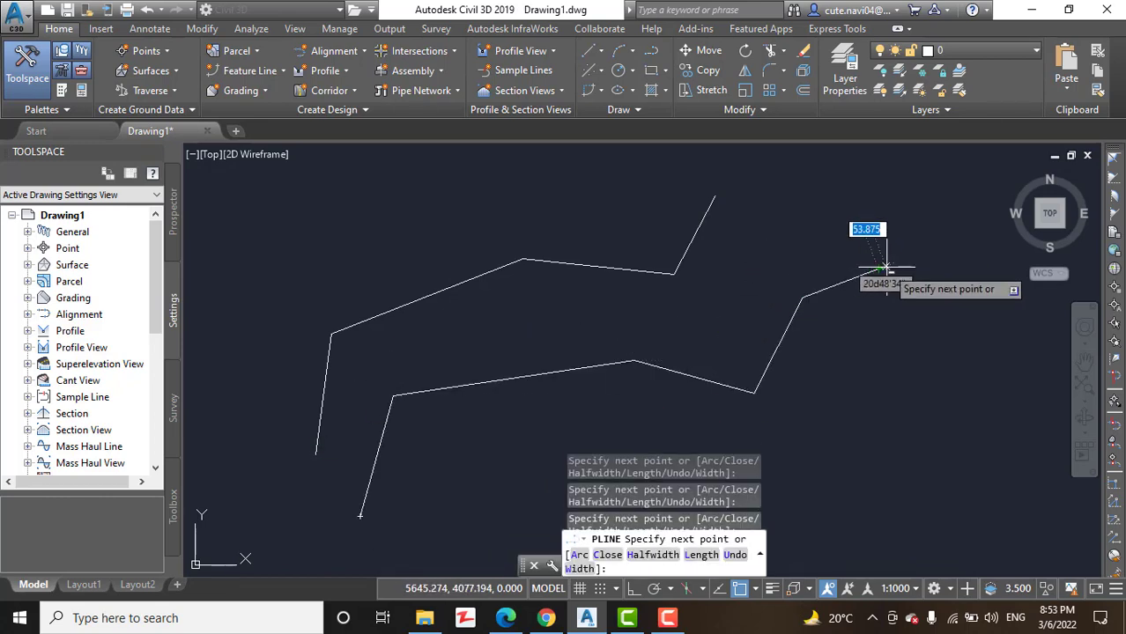
{"action": "left_click", "coordinate": [878, 269]}
{"action": "key", "text": "Return"}
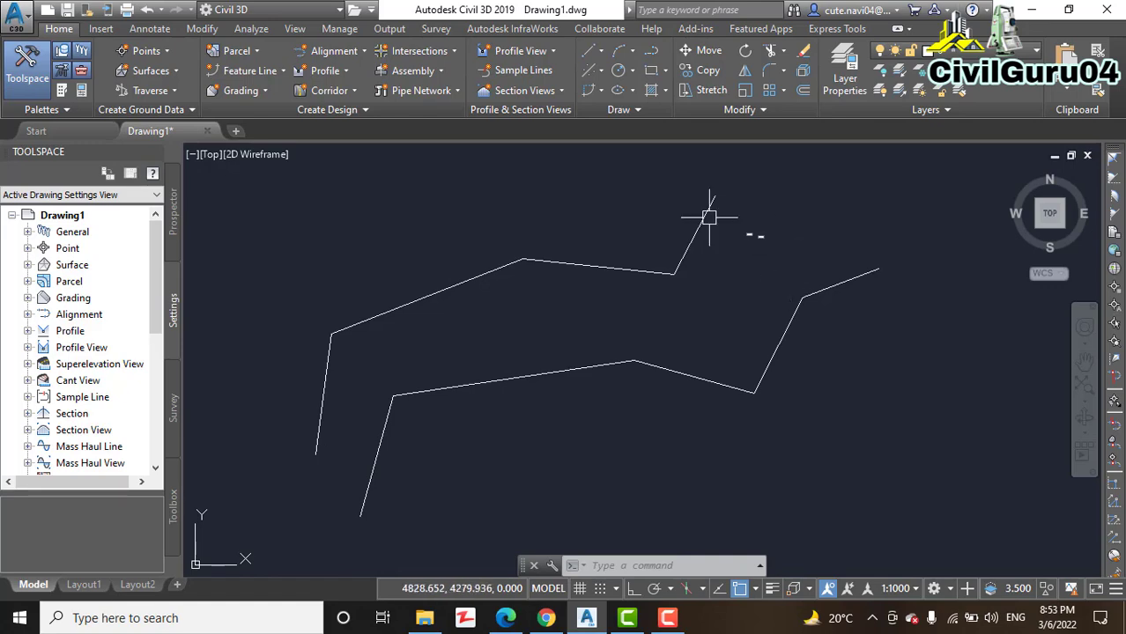
Start Create Best Fit Alignment using AutoCAD entities, with the upper polyline as Path 1
{"action": "left_click", "coordinate": [338, 53]}
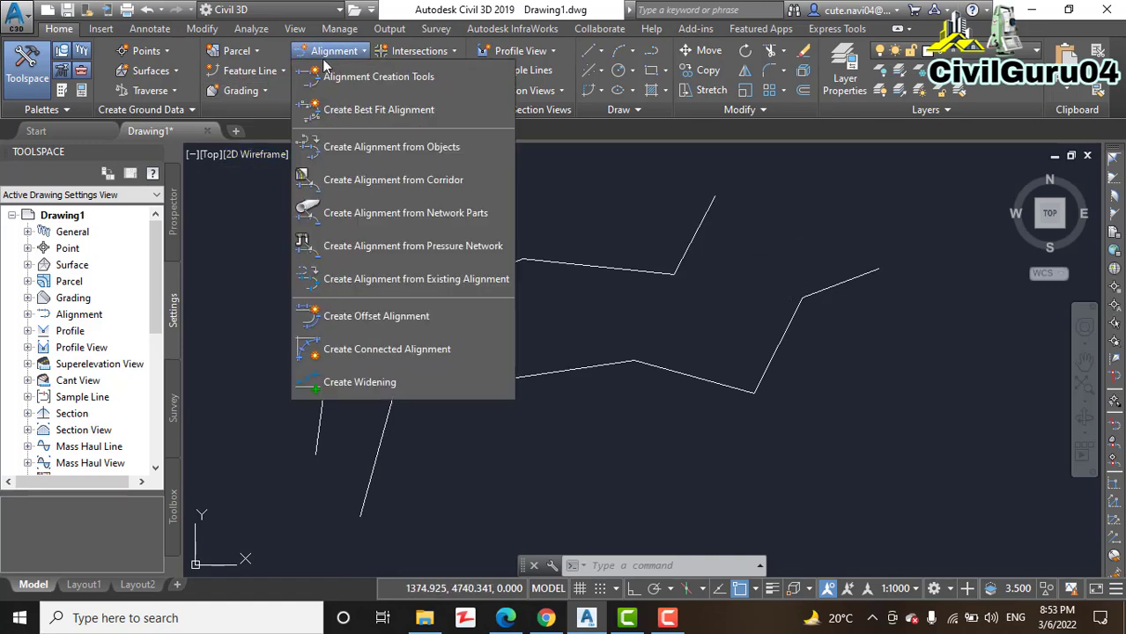
{"action": "left_click", "coordinate": [361, 113]}
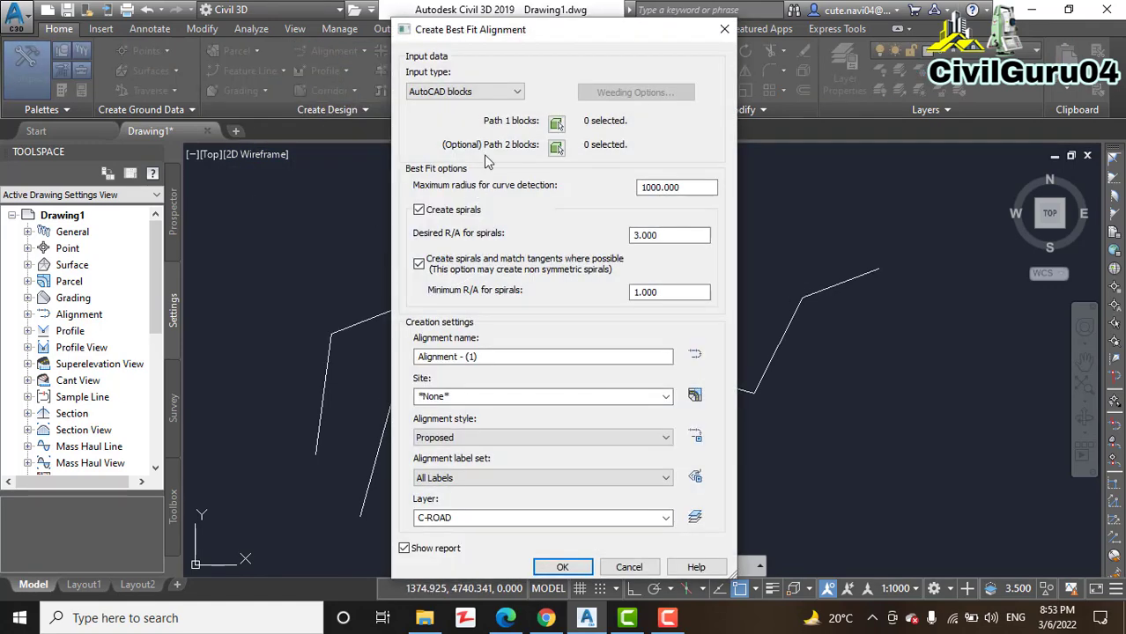
{"action": "left_click", "coordinate": [480, 95]}
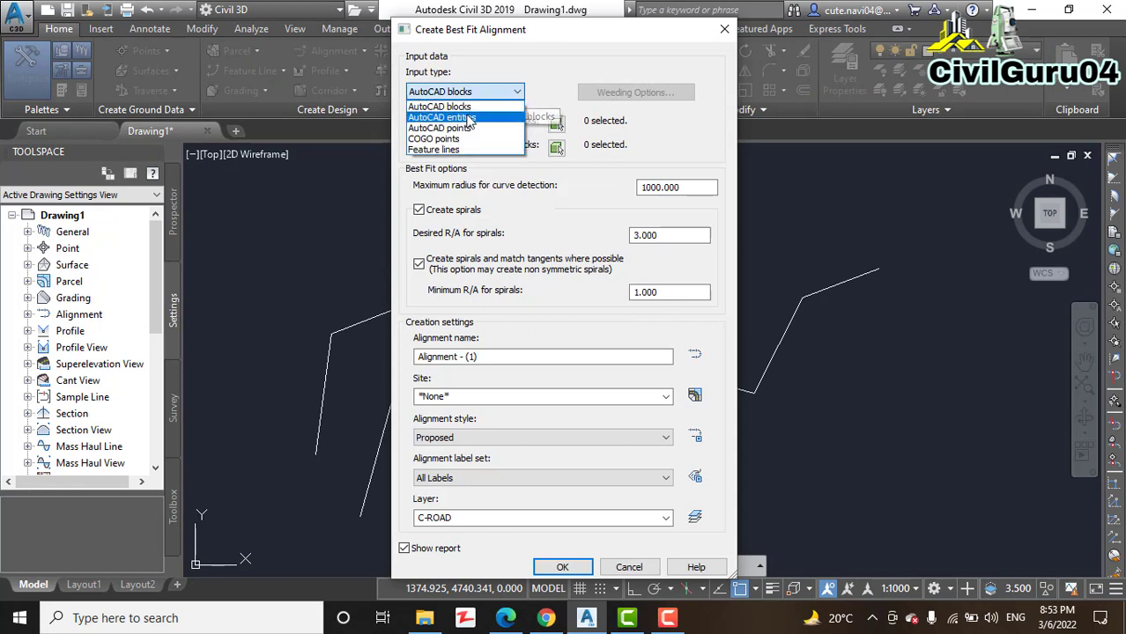
{"action": "left_click", "coordinate": [463, 118]}
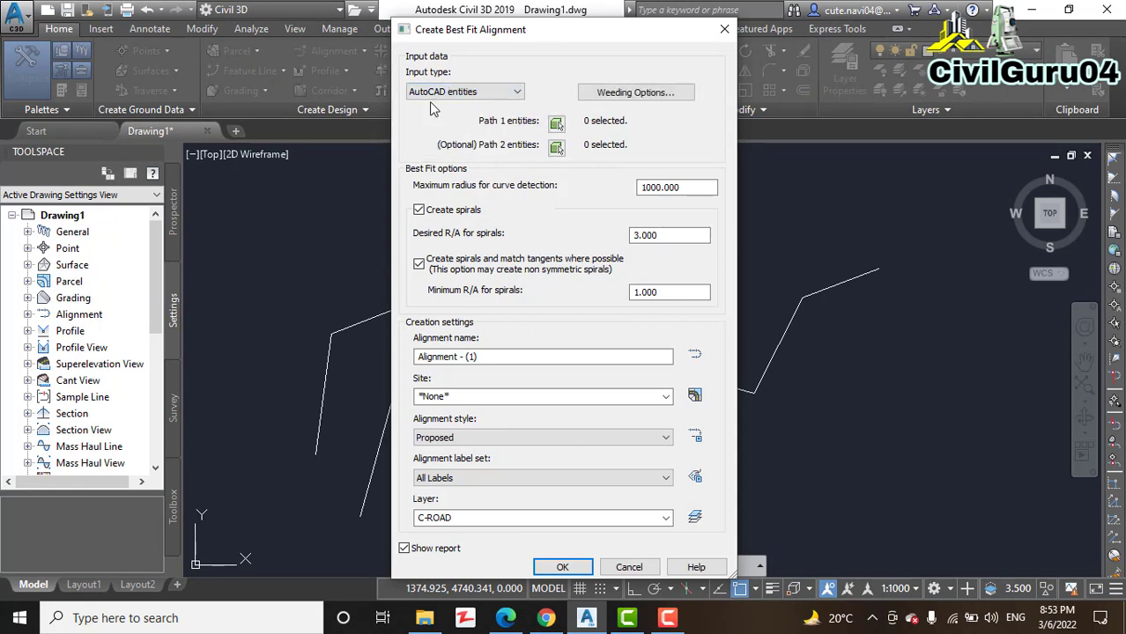
{"action": "left_click", "coordinate": [556, 126]}
{"action": "left_click", "coordinate": [487, 278]}
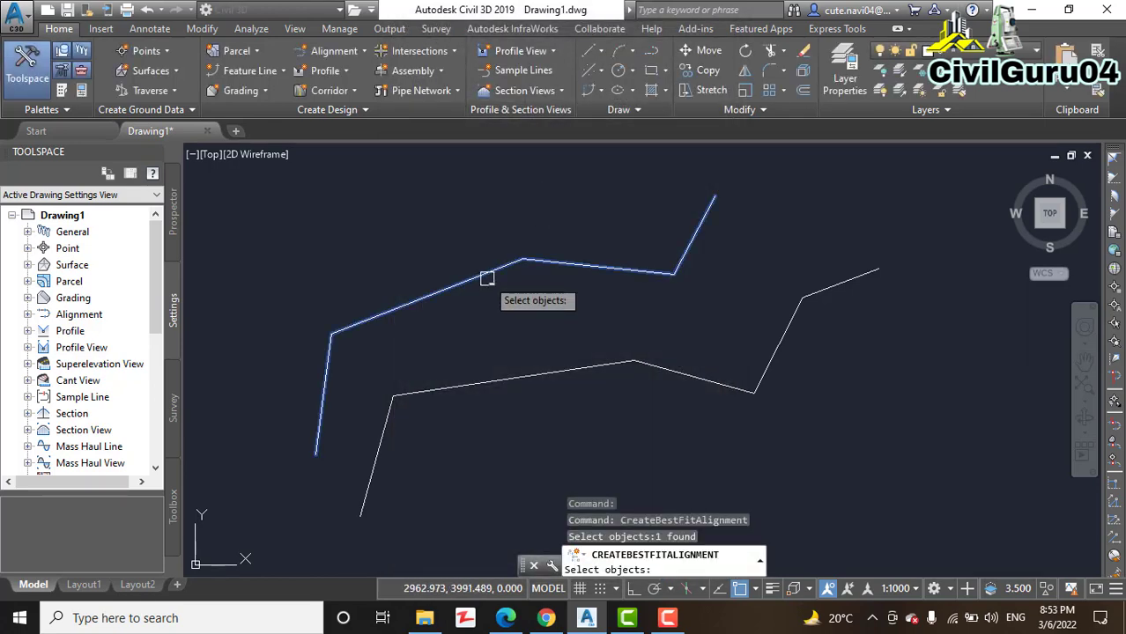
{"action": "key", "text": "Return"}
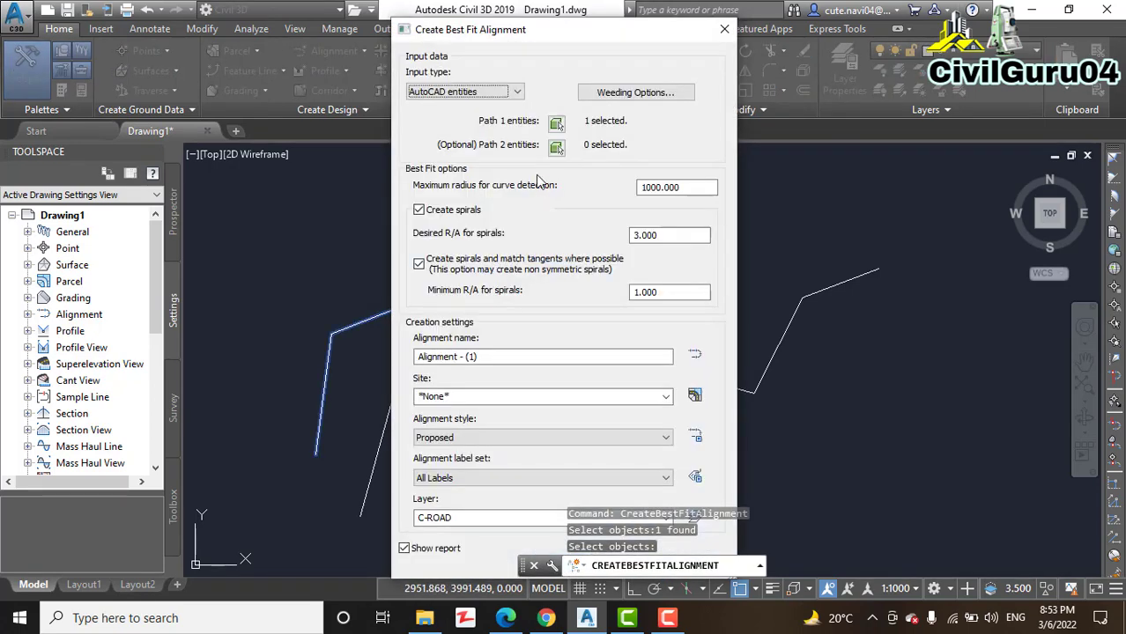
Pick the lower polyline as Path 2 and create the alignment, opening its fit report
{"action": "left_click", "coordinate": [556, 148]}
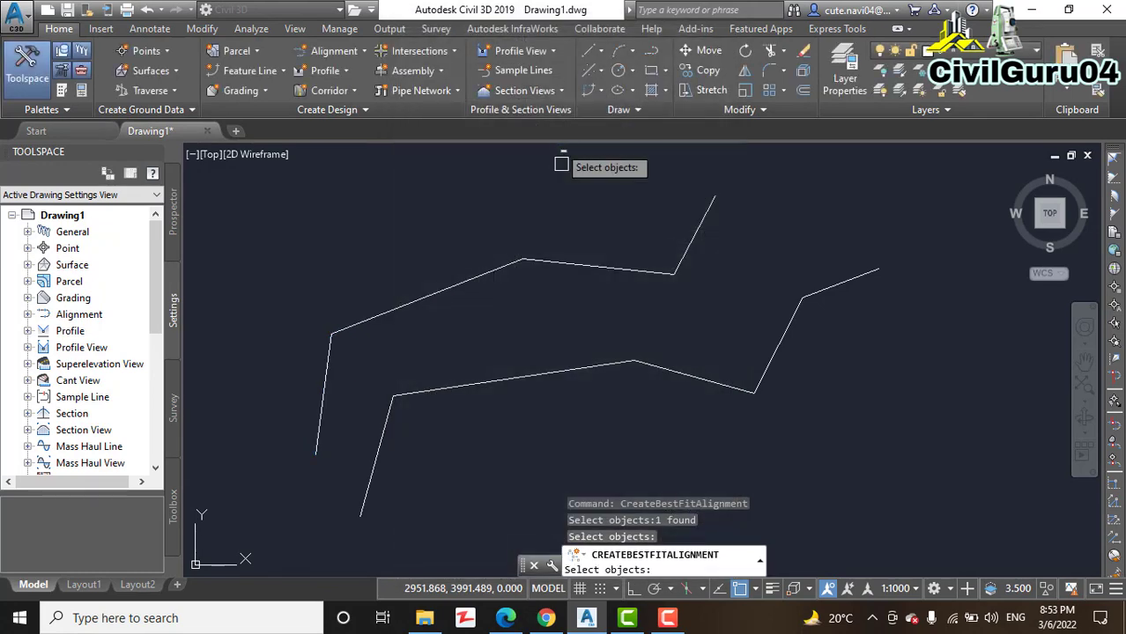
{"action": "left_click", "coordinate": [566, 368]}
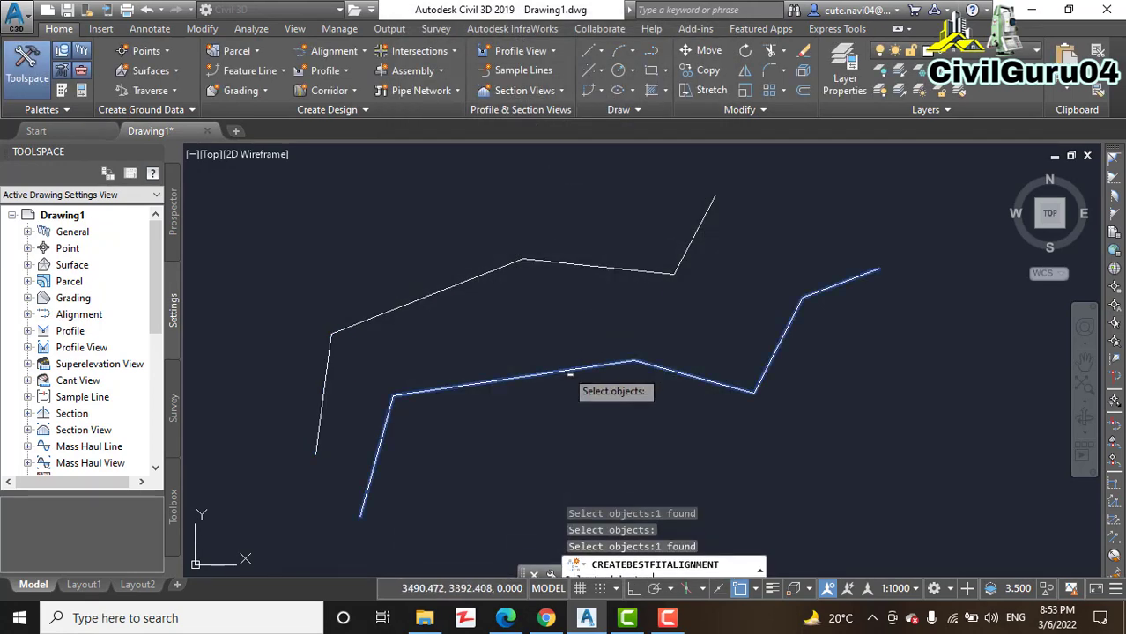
{"action": "key", "text": "Return"}
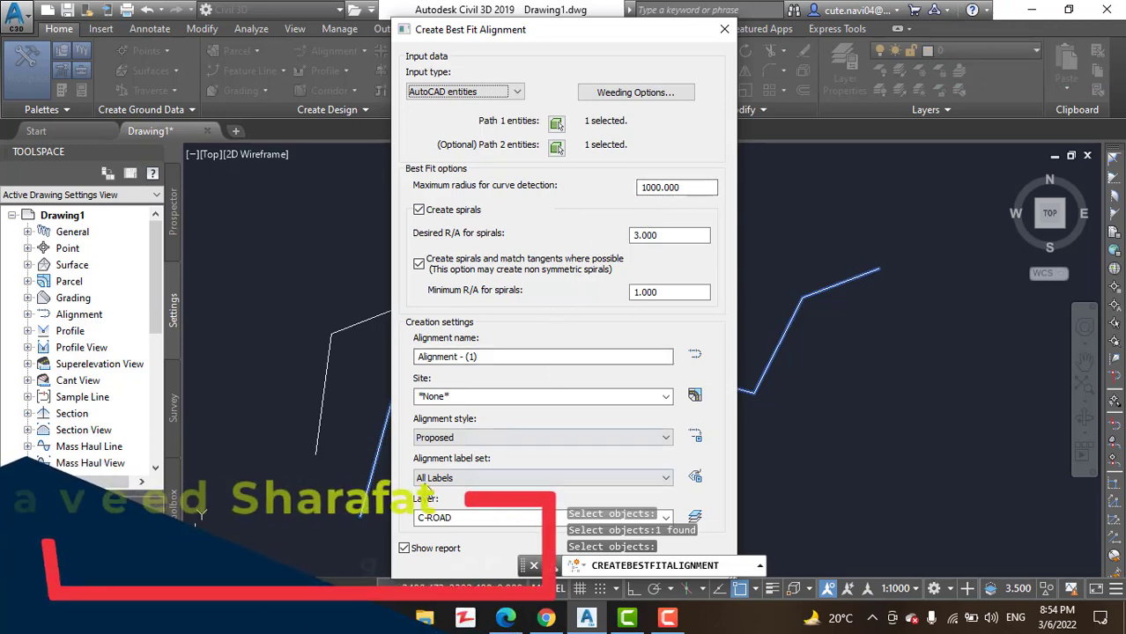
{"action": "left_click_drag", "start_coordinate": [538, 30], "coordinate": [282, 13]}
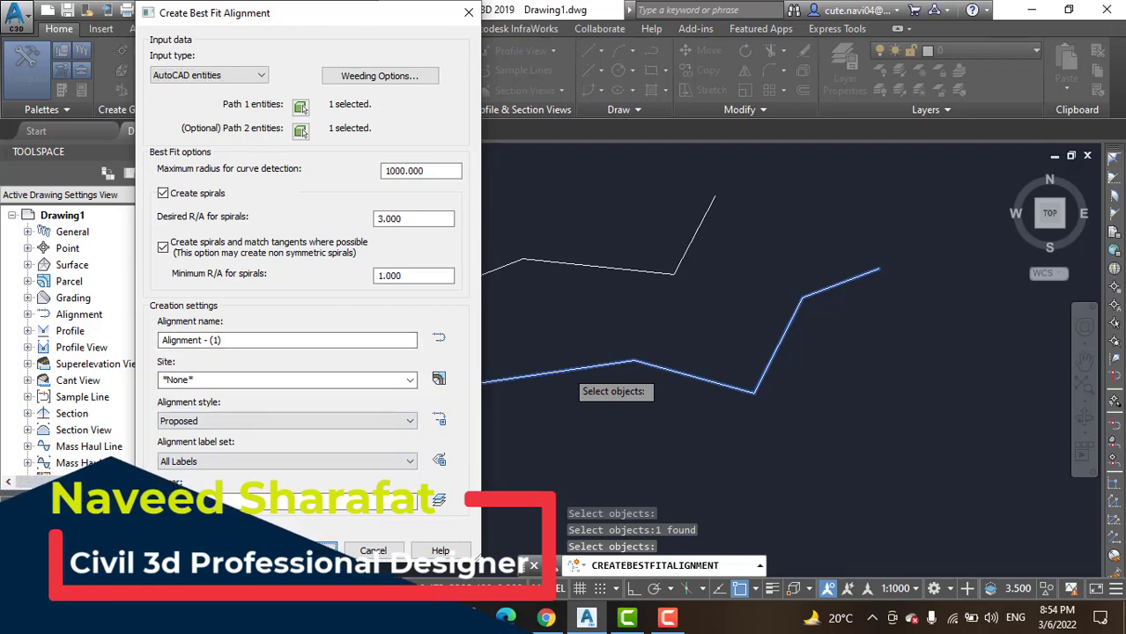
{"action": "left_click", "coordinate": [331, 549]}
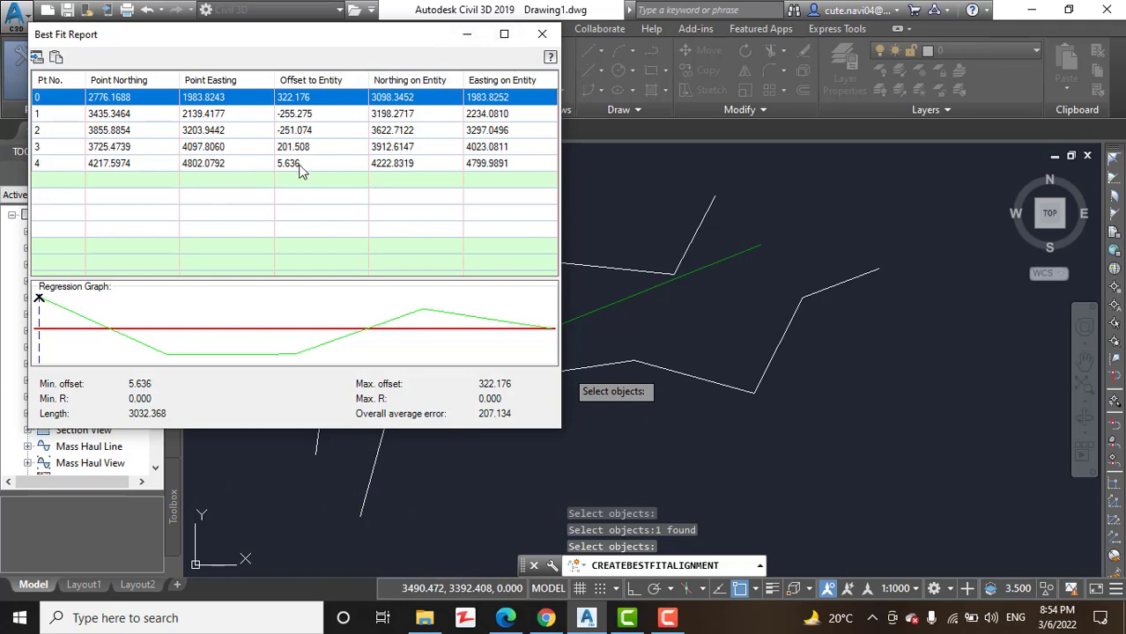
Close the Best Fit Report and zoom in on the new alignment
{"action": "left_click", "coordinate": [542, 34]}
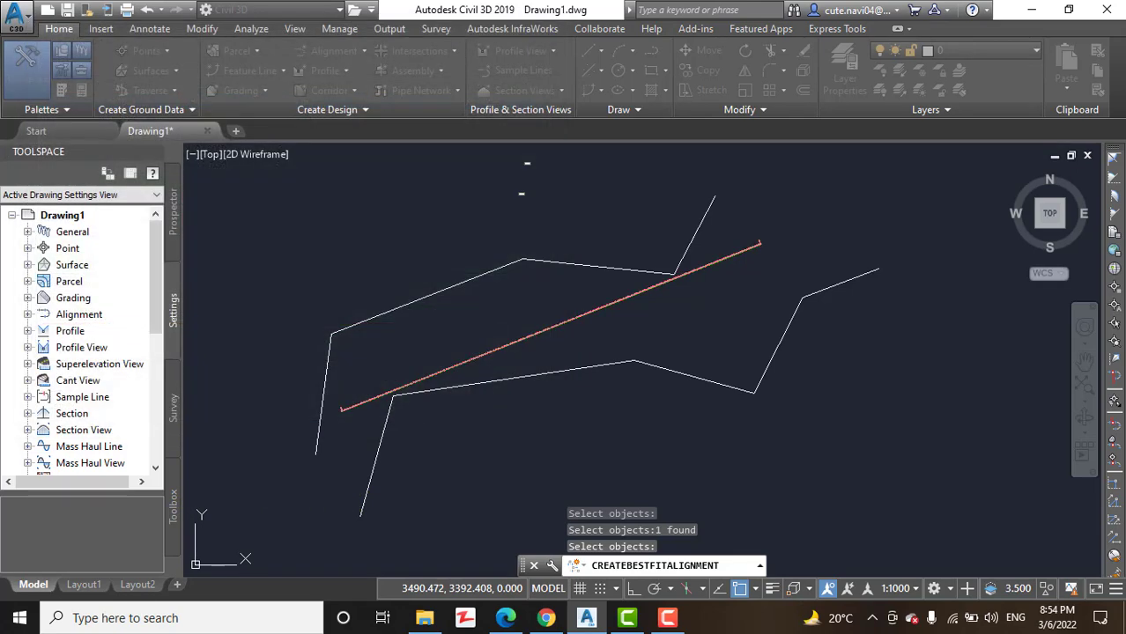
{"action": "scroll", "coordinate": [344, 405], "scroll_direction": "up", "scroll_amount": 3}
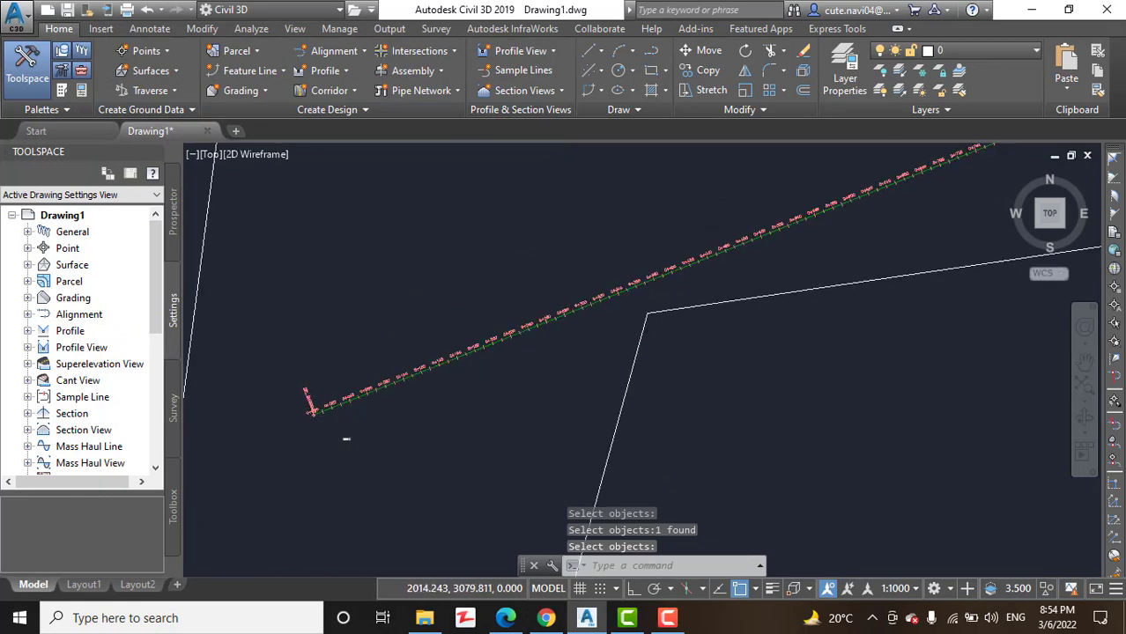
{"action": "scroll", "coordinate": [326, 427], "scroll_direction": "up", "scroll_amount": 2}
{"action": "scroll", "coordinate": [315, 423], "scroll_direction": "up", "scroll_amount": 4}
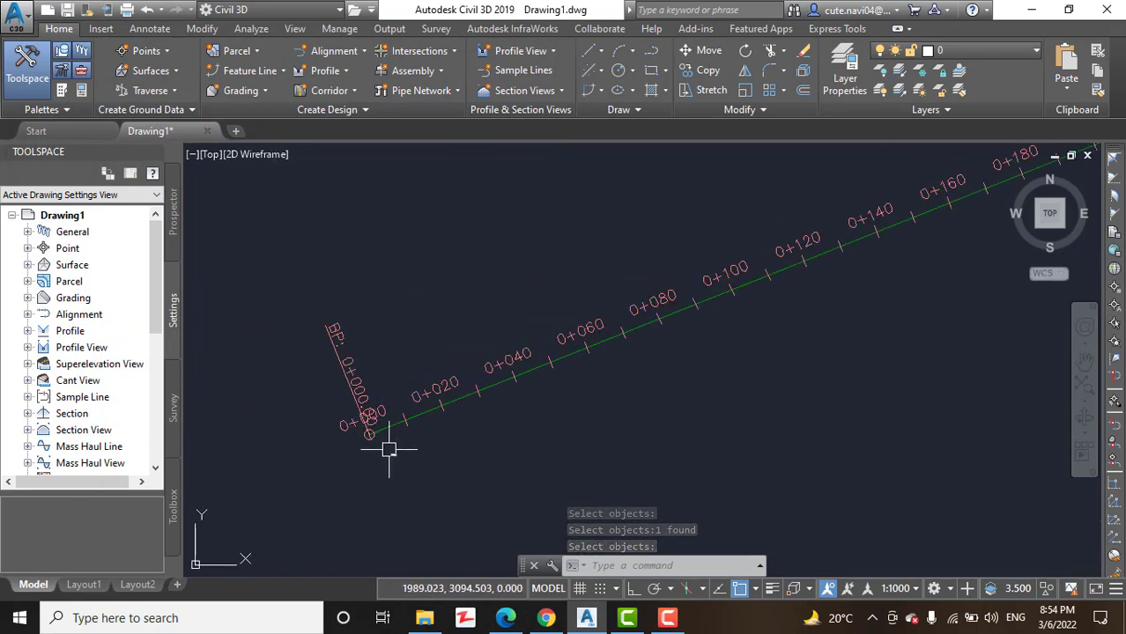
{"action": "scroll", "coordinate": [388, 449], "scroll_direction": "down", "scroll_amount": 4}
{"action": "scroll", "coordinate": [389, 449], "scroll_direction": "down", "scroll_amount": 4}
Pan and zoom along the alignment to read its station labels
{"action": "middle_click_drag", "start_coordinate": [502, 407], "coordinate": [382, 405]}
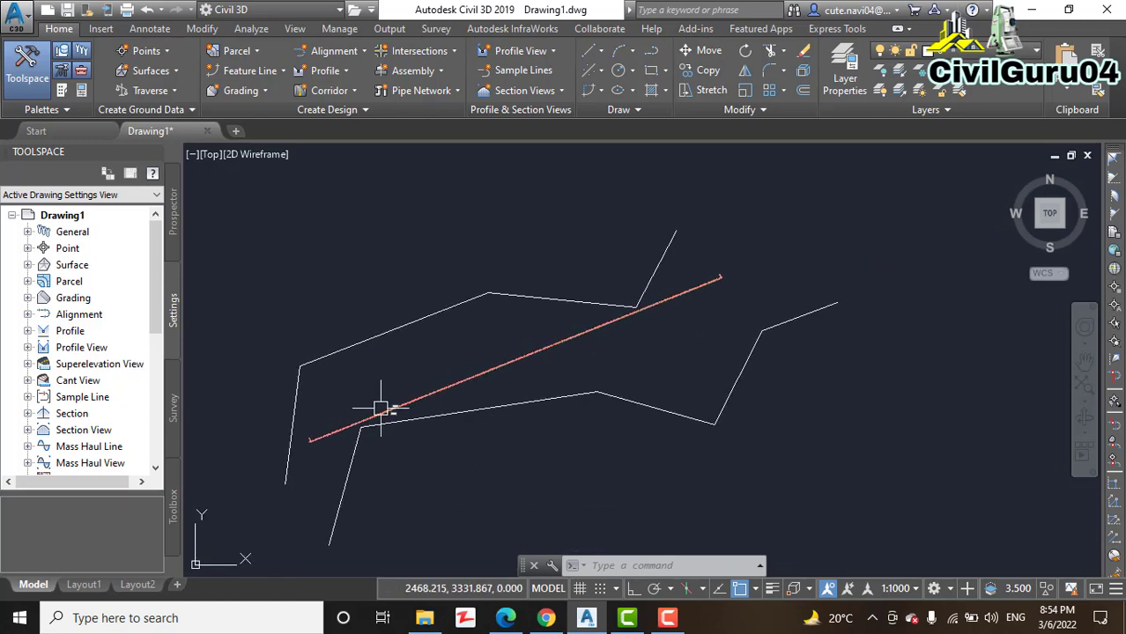
{"action": "scroll", "coordinate": [723, 287], "scroll_direction": "up", "scroll_amount": 4}
{"action": "scroll", "coordinate": [722, 297], "scroll_direction": "down", "scroll_amount": 4}
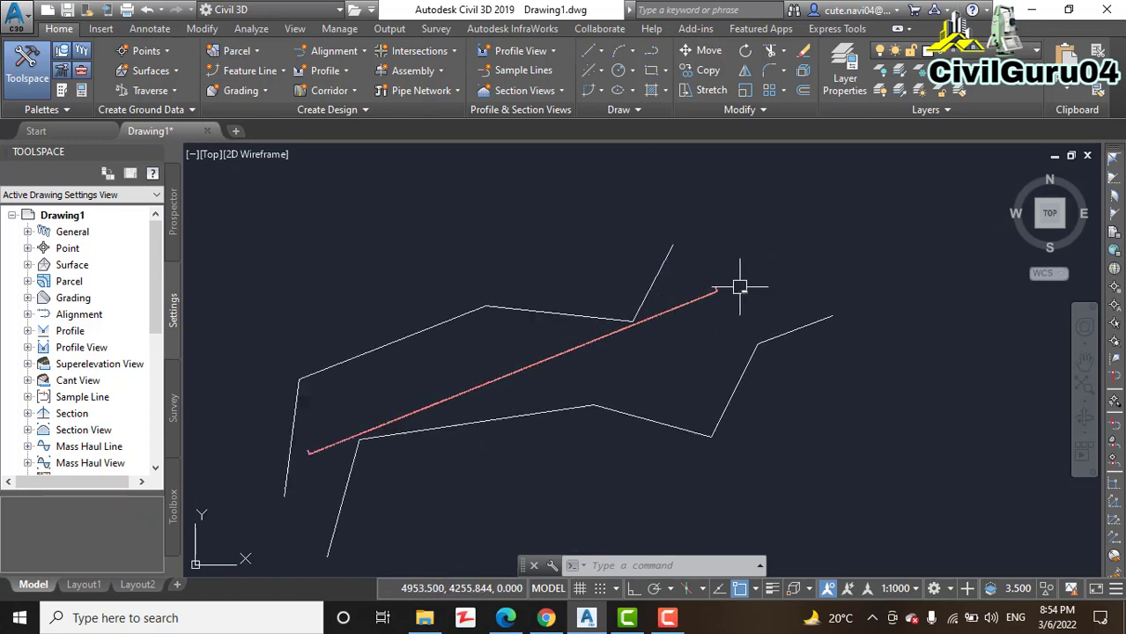
{"action": "scroll", "coordinate": [710, 307], "scroll_direction": "up", "scroll_amount": 1}
{"action": "scroll", "coordinate": [657, 312], "scroll_direction": "down", "scroll_amount": 2}
{"action": "scroll", "coordinate": [656, 352], "scroll_direction": "up", "scroll_amount": 2}
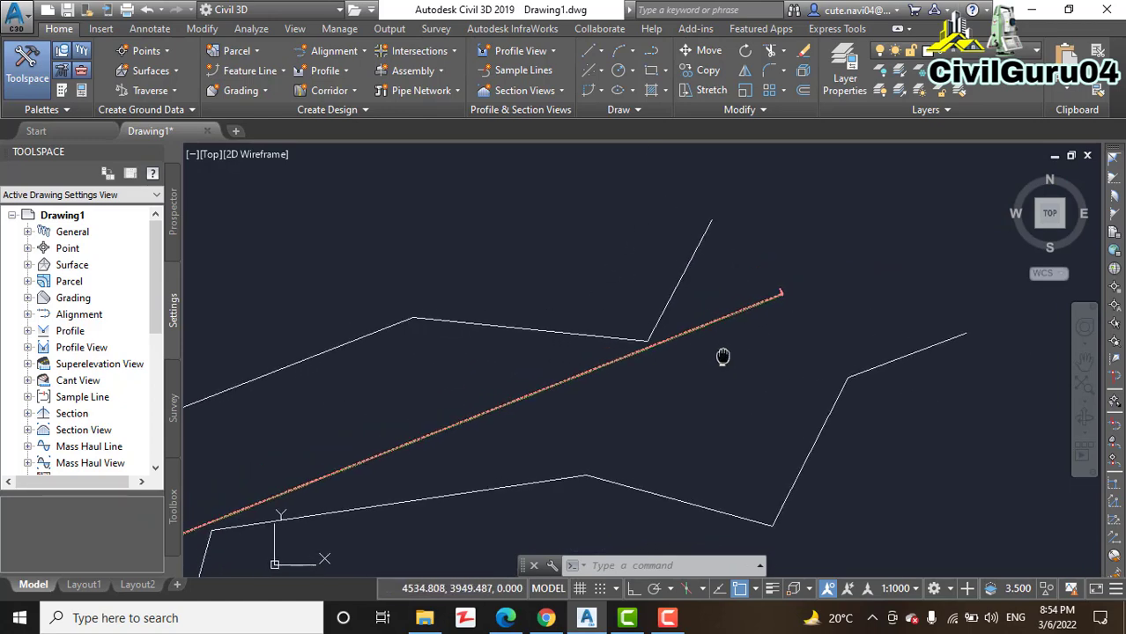
{"action": "middle_click_drag", "start_coordinate": [656, 351], "coordinate": [739, 323]}
{"action": "scroll", "coordinate": [744, 339], "scroll_direction": "down", "scroll_amount": 3}
{"action": "scroll", "coordinate": [656, 387], "scroll_direction": "up", "scroll_amount": 4}
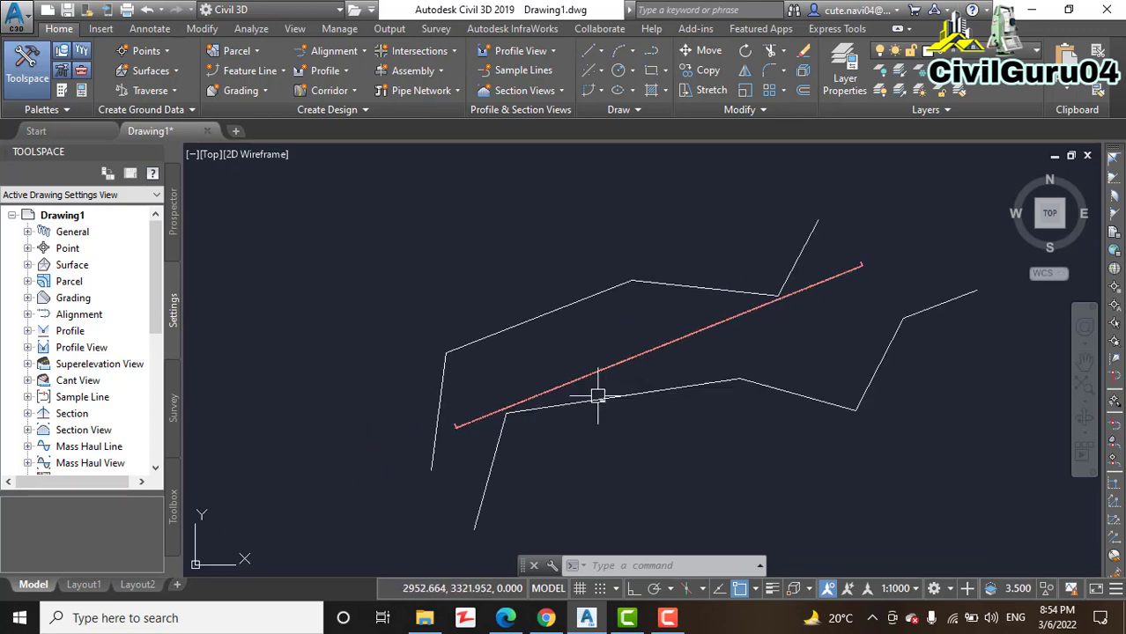
{"action": "scroll", "coordinate": [616, 383], "scroll_direction": "down", "scroll_amount": 4}
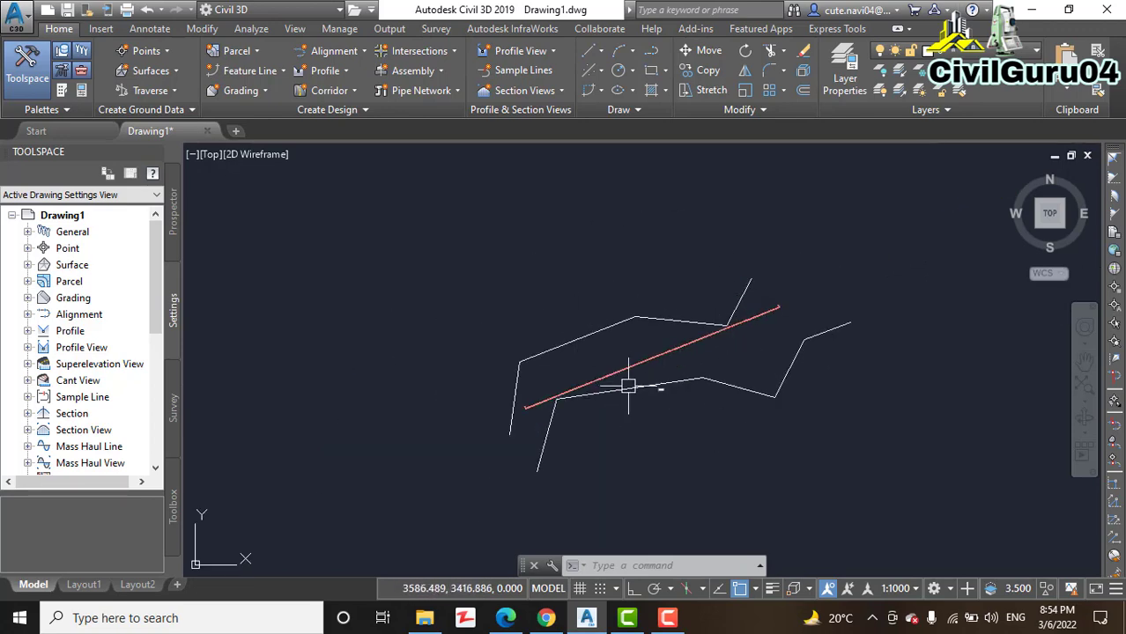
{"action": "scroll", "coordinate": [641, 414], "scroll_direction": "up", "scroll_amount": 2}
{"action": "scroll", "coordinate": [641, 414], "scroll_direction": "up", "scroll_amount": 2}
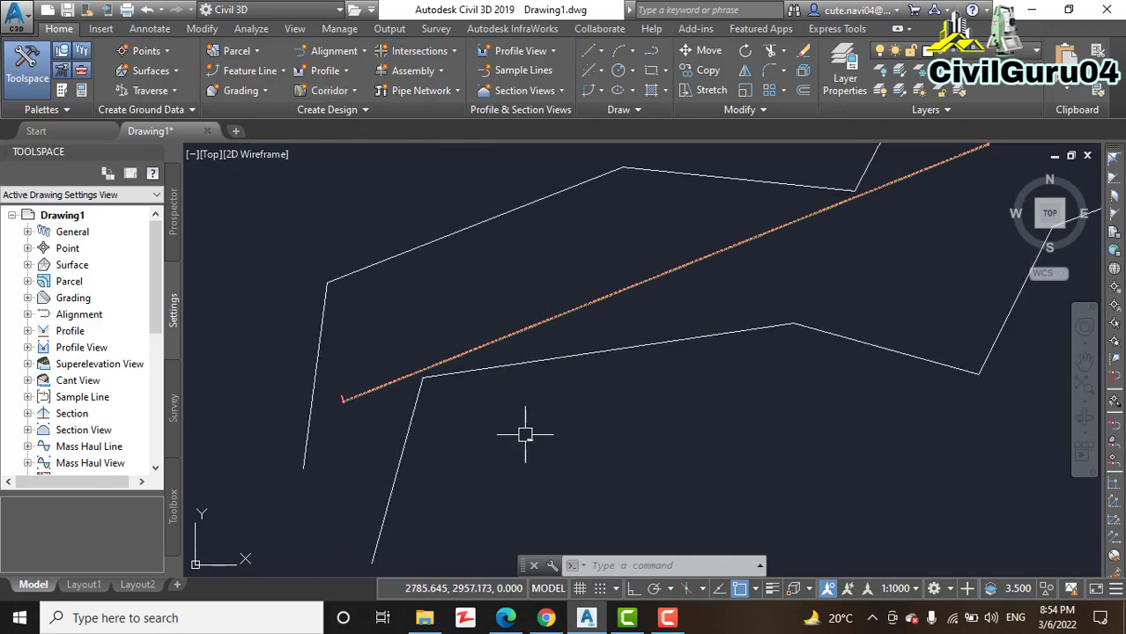
Zoom in and out to check the remaining station labels toward the alignment's end
{"action": "scroll", "coordinate": [551, 381], "scroll_direction": "down", "scroll_amount": 2}
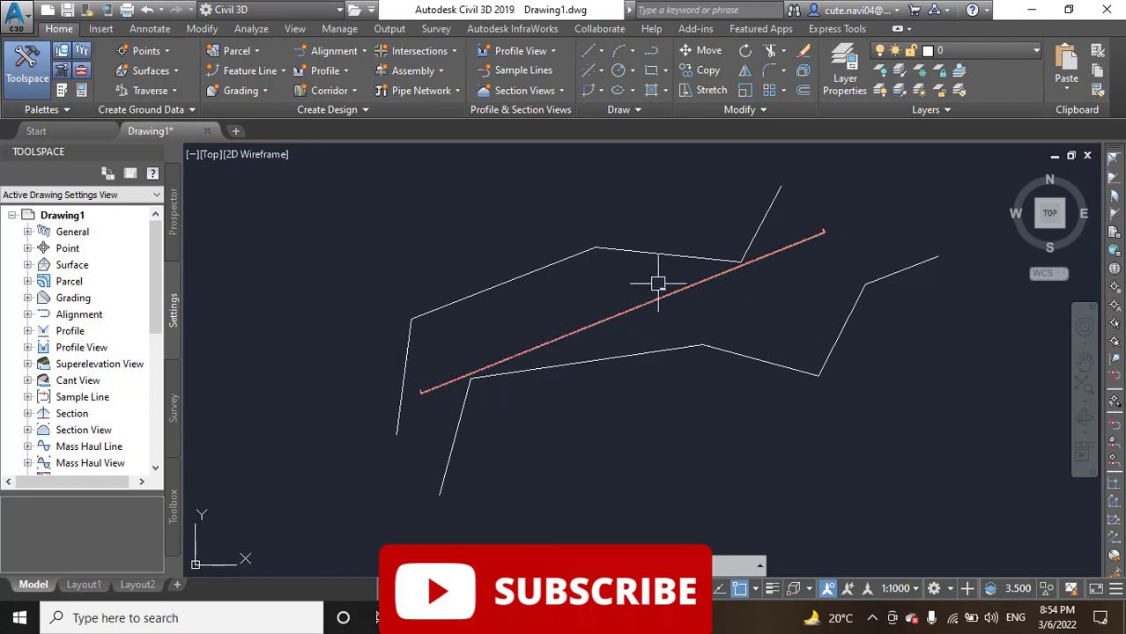
{"action": "scroll", "coordinate": [809, 242], "scroll_direction": "up", "scroll_amount": 3}
{"action": "scroll", "coordinate": [819, 246], "scroll_direction": "down", "scroll_amount": 3}
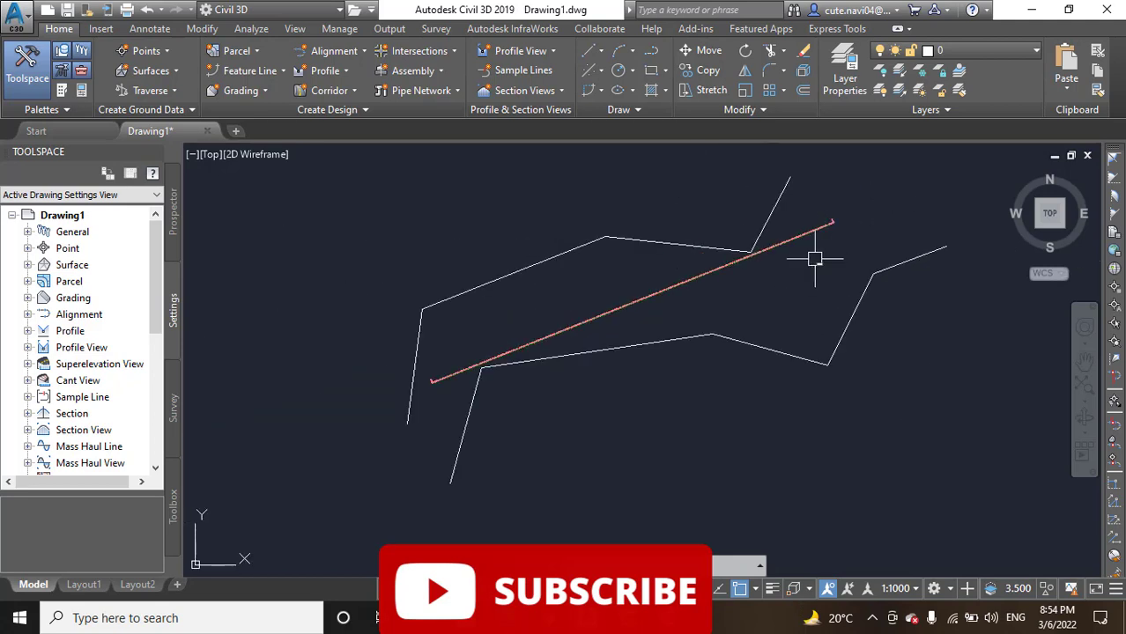
{"action": "scroll", "coordinate": [623, 324], "scroll_direction": "up", "scroll_amount": 4}
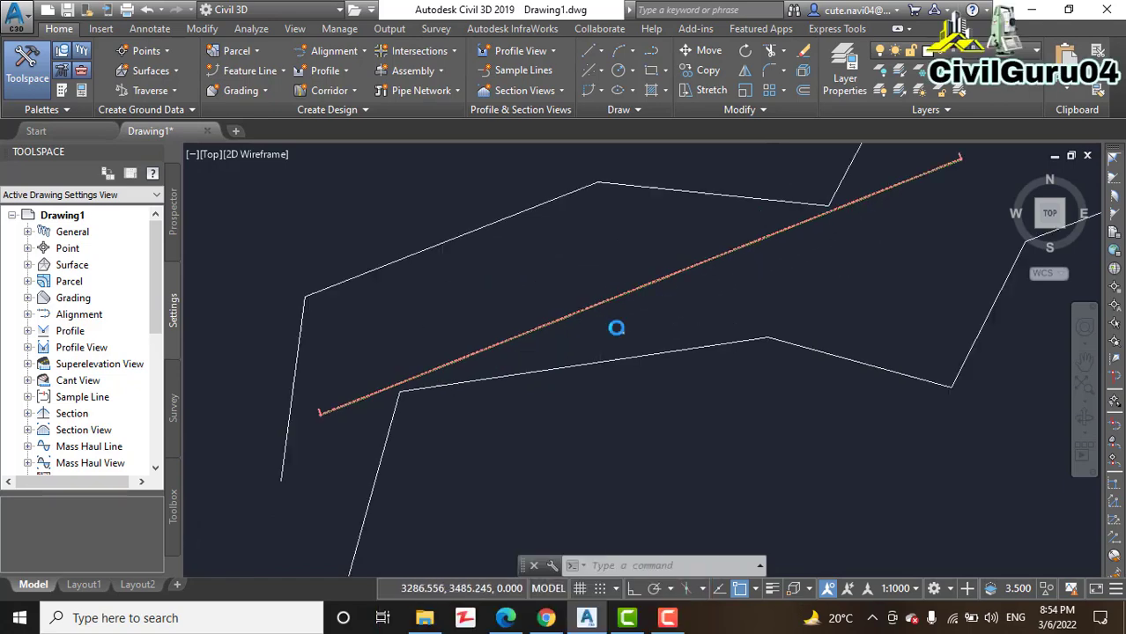
{"action": "scroll", "coordinate": [623, 324], "scroll_direction": "down", "scroll_amount": 4}
{"action": "scroll", "coordinate": [844, 227], "scroll_direction": "up", "scroll_amount": 2}
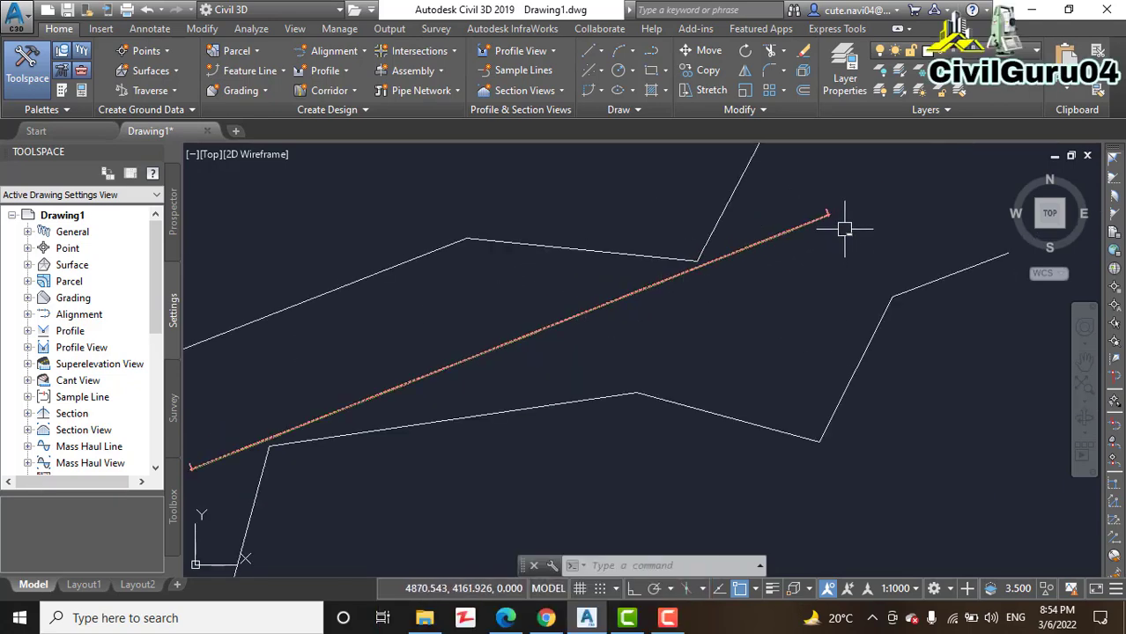
{"action": "scroll", "coordinate": [716, 332], "scroll_direction": "down", "scroll_amount": 2}
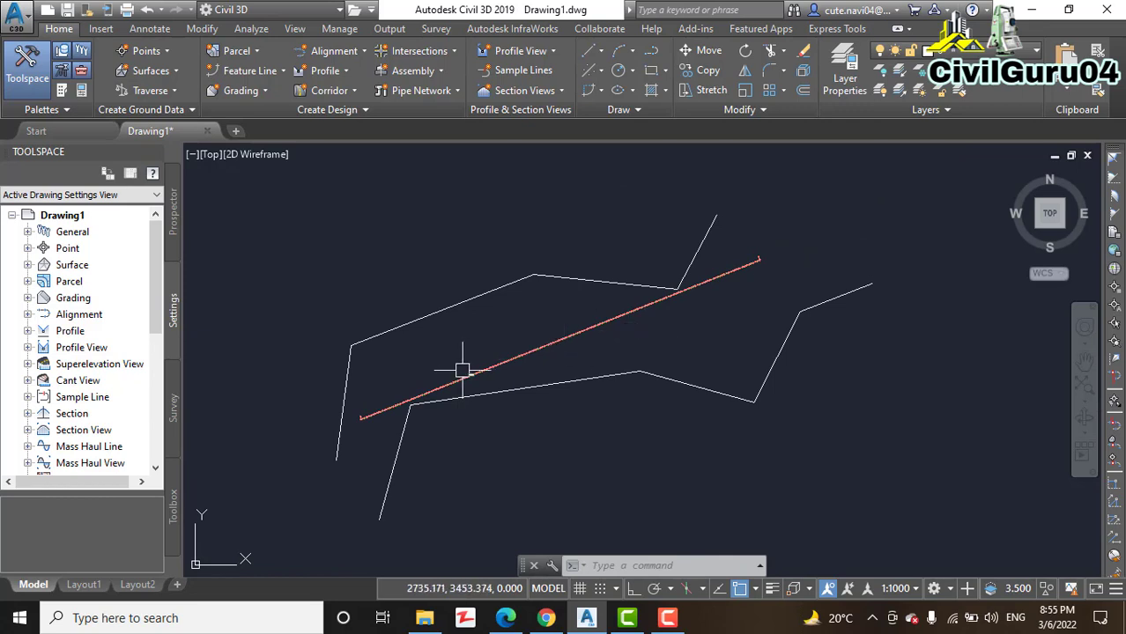
{"action": "scroll", "coordinate": [402, 405], "scroll_direction": "up", "scroll_amount": 4}
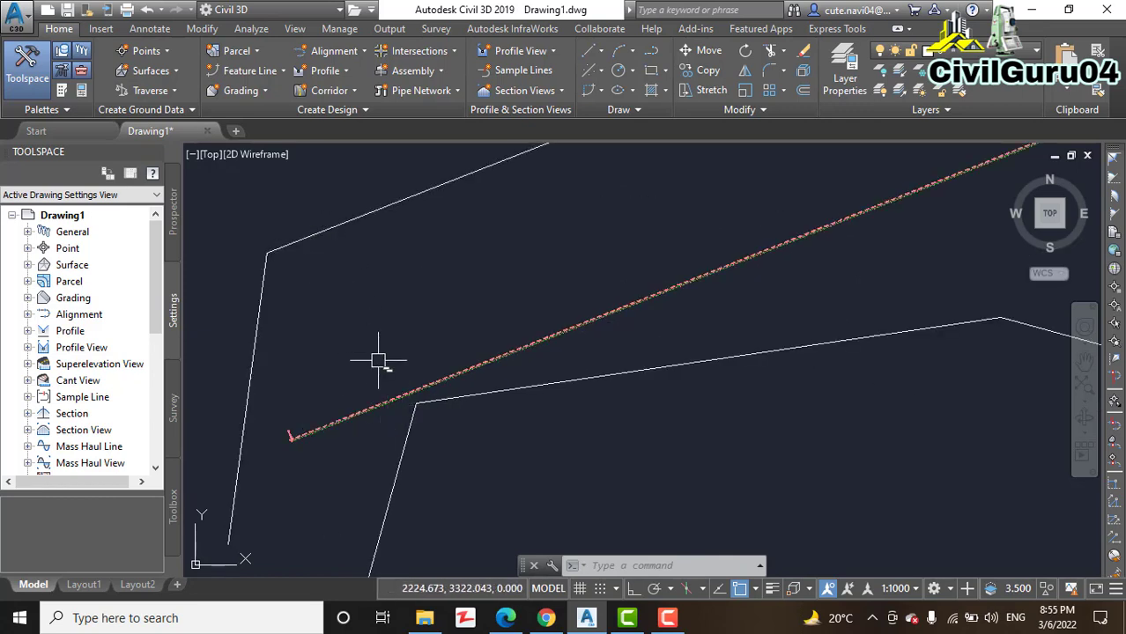
{"action": "scroll", "coordinate": [458, 388], "scroll_direction": "down", "scroll_amount": 3}
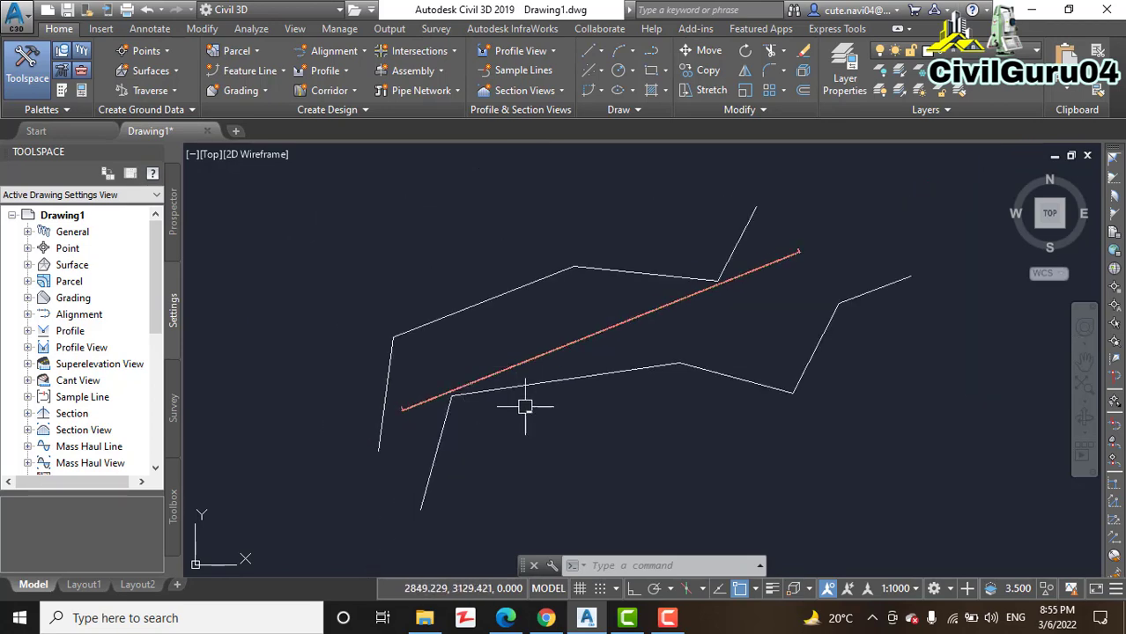
Dismiss the Alignment commands list, minimize Civil 3D, and refresh the Windows desktop
{"action": "left_click", "coordinate": [339, 51]}
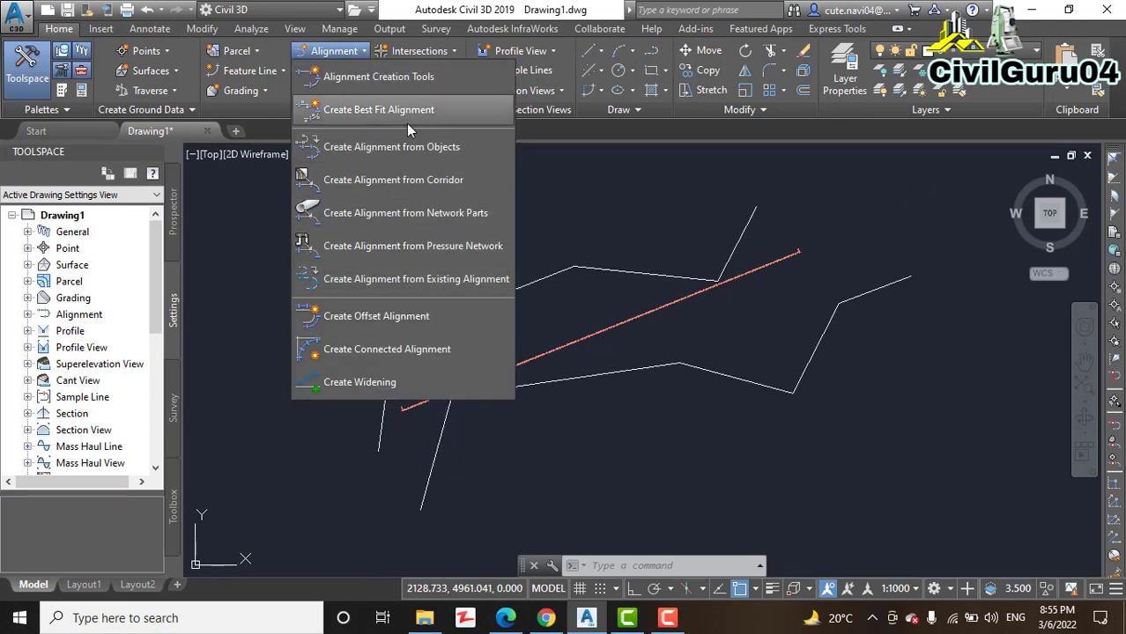
{"action": "left_click", "coordinate": [680, 211]}
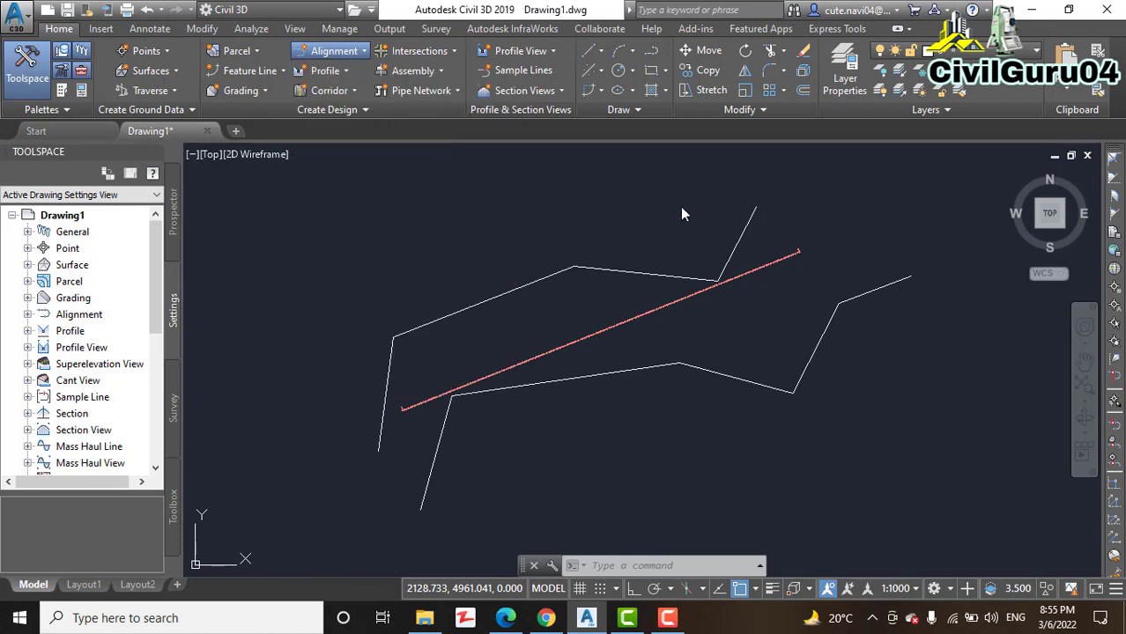
{"action": "left_click", "coordinate": [1032, 14]}
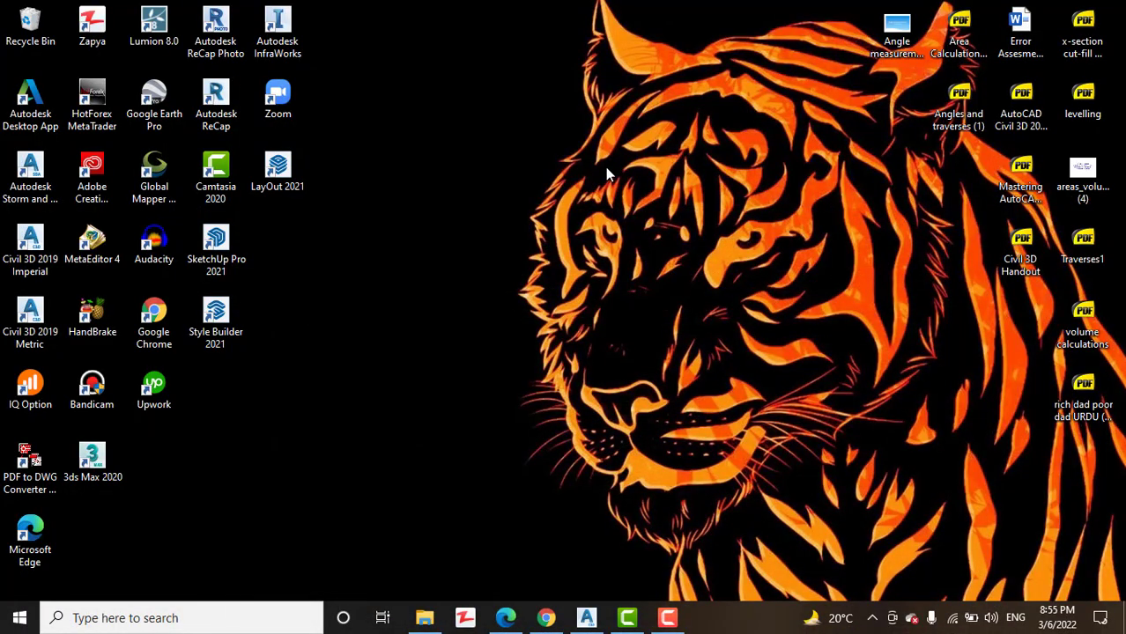
{"action": "right_click", "coordinate": [605, 167]}
{"action": "left_click", "coordinate": [648, 218]}
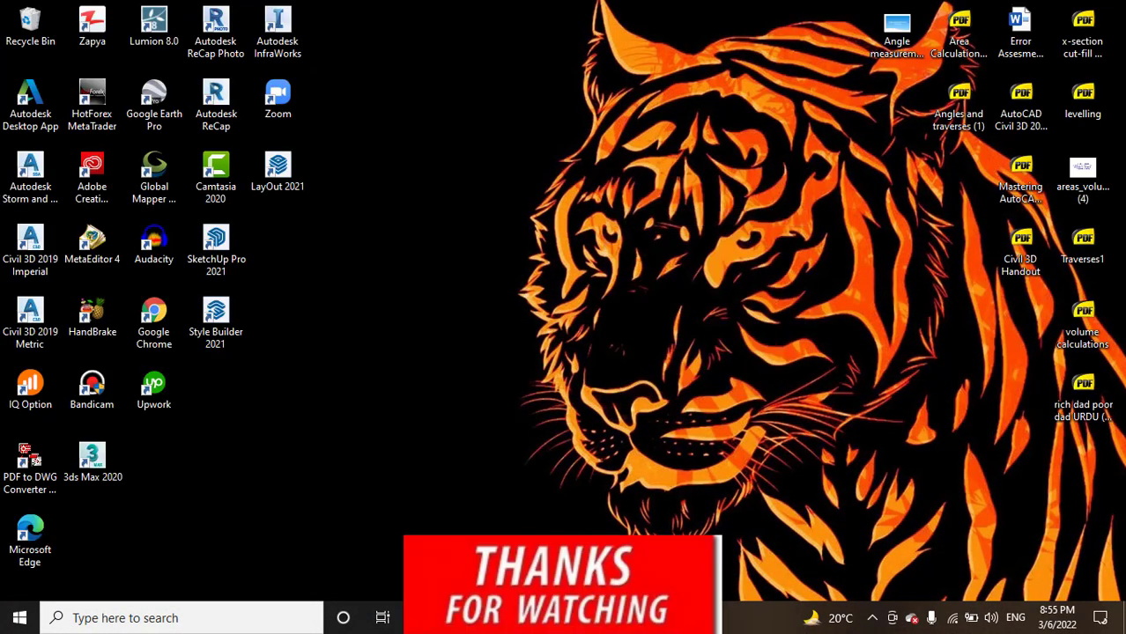
Restore Chrome and switch to the YouTube channel home page tab
{"action": "left_click", "coordinate": [564, 617]}
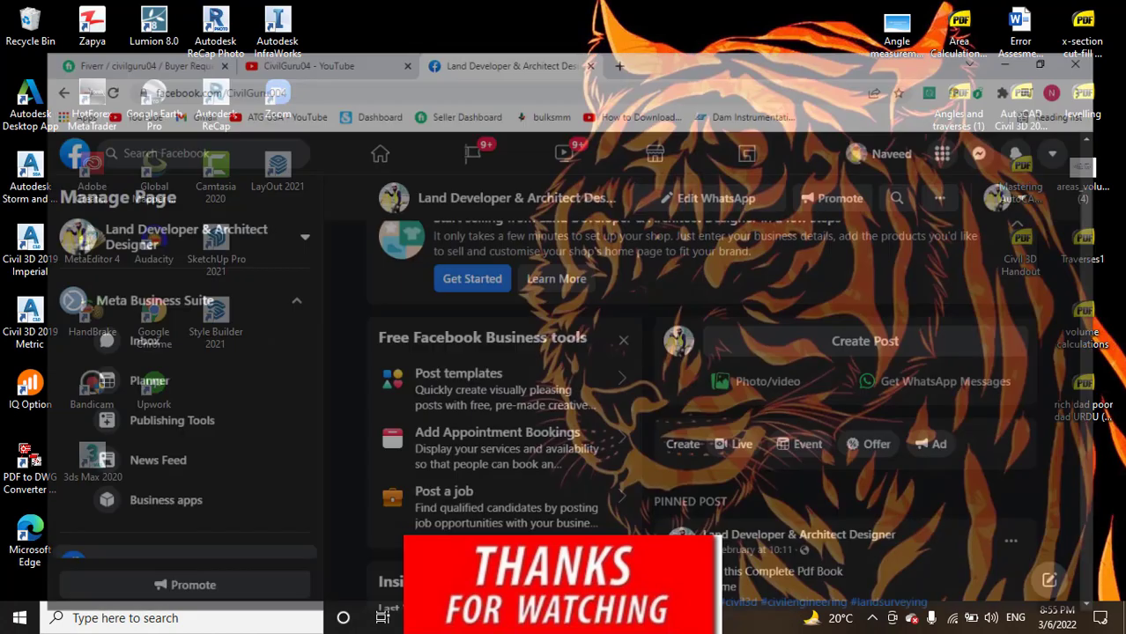
{"action": "left_click", "coordinate": [286, 11]}
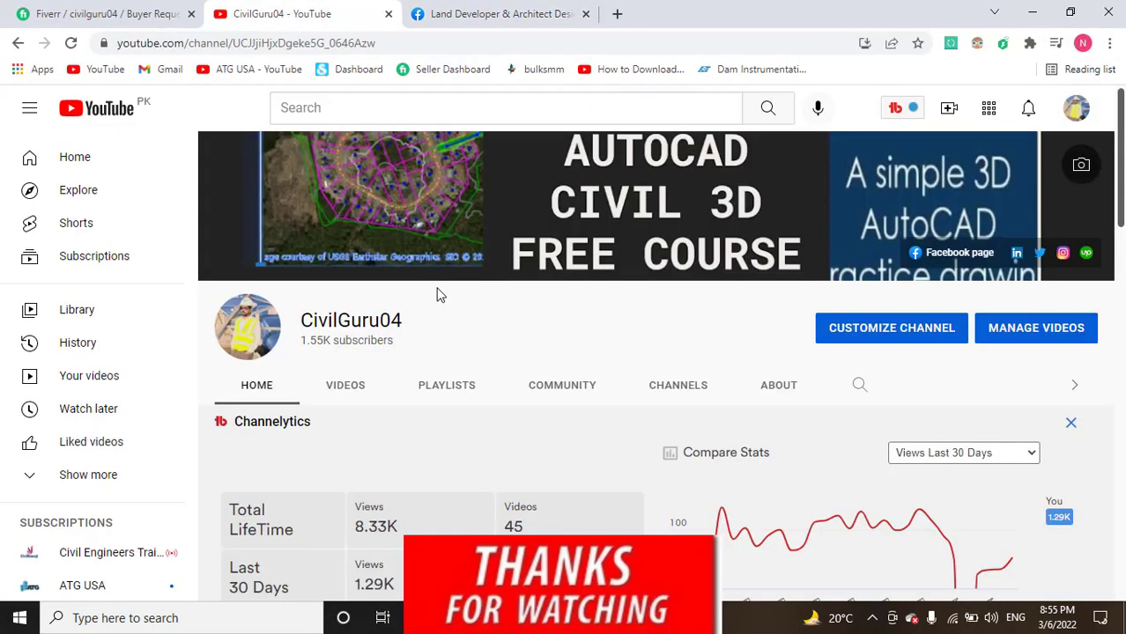